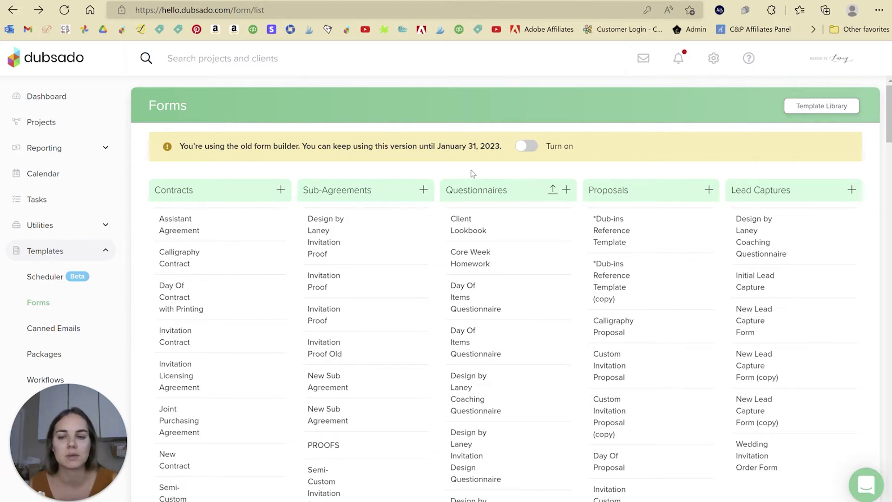
- Open the Day Of Items Questionnaire from the Questionnaires list in Templates > Forms
{"action": "left_click", "coordinate": [476, 306]}
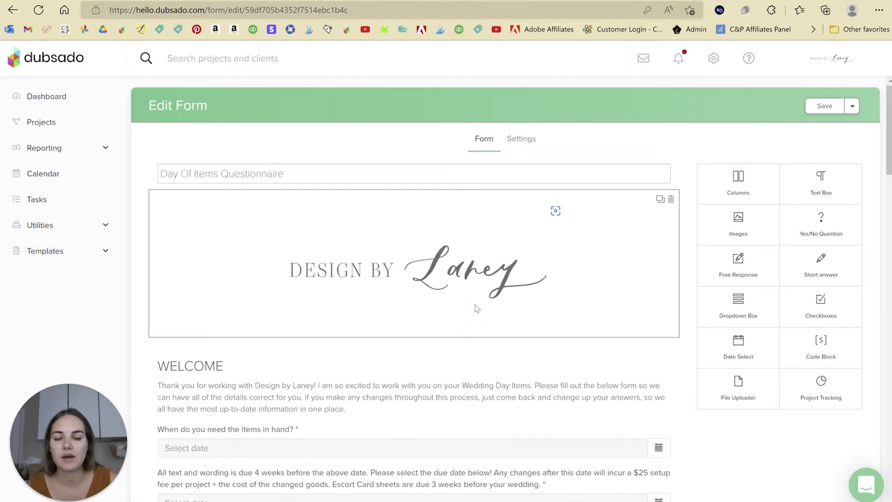
- Open the WELCOME text block and close it without making changes
{"action": "scroll", "coordinate": [527, 295], "scroll_direction": "down", "scroll_amount": 4}
{"action": "scroll", "coordinate": [685, 107], "scroll_direction": "up", "scroll_amount": 4}
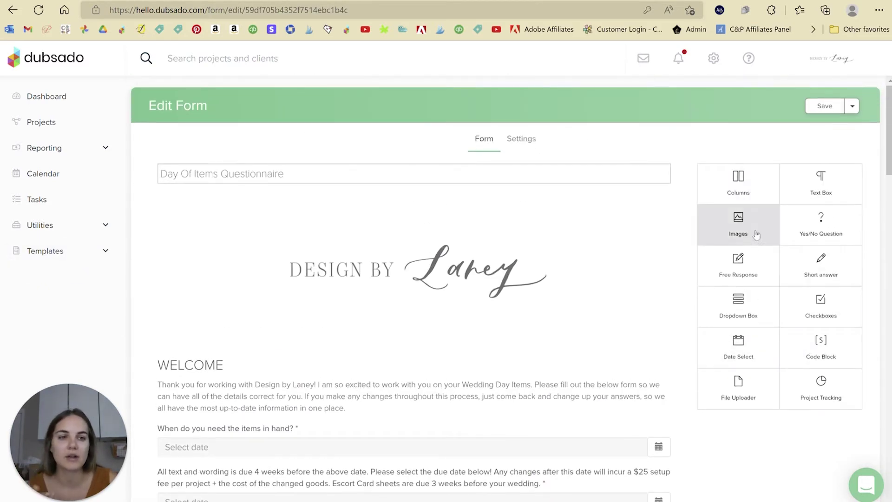
{"action": "scroll", "coordinate": [575, 241], "scroll_direction": "down", "scroll_amount": 4}
{"action": "left_click", "coordinate": [411, 159]}
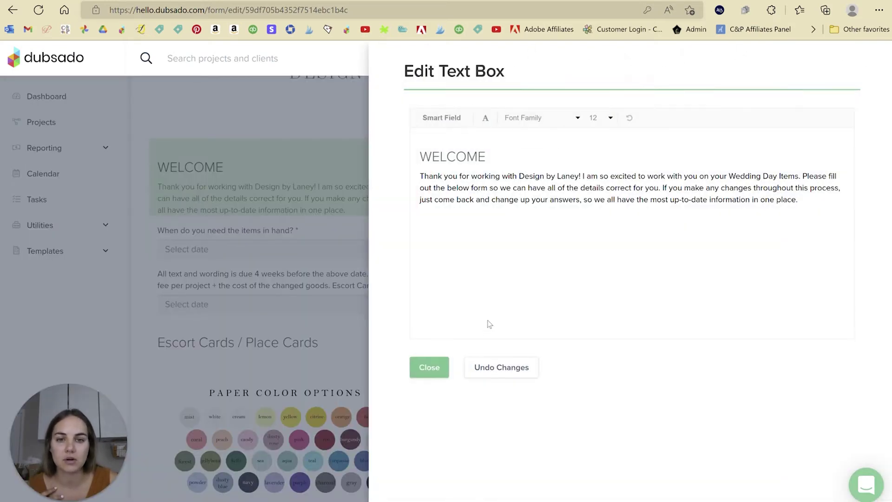
{"action": "left_click", "coordinate": [430, 368]}
- Save and close the questionnaire using the Save dropdown's Save and Close option
{"action": "scroll", "coordinate": [545, 293], "scroll_direction": "up", "scroll_amount": 4}
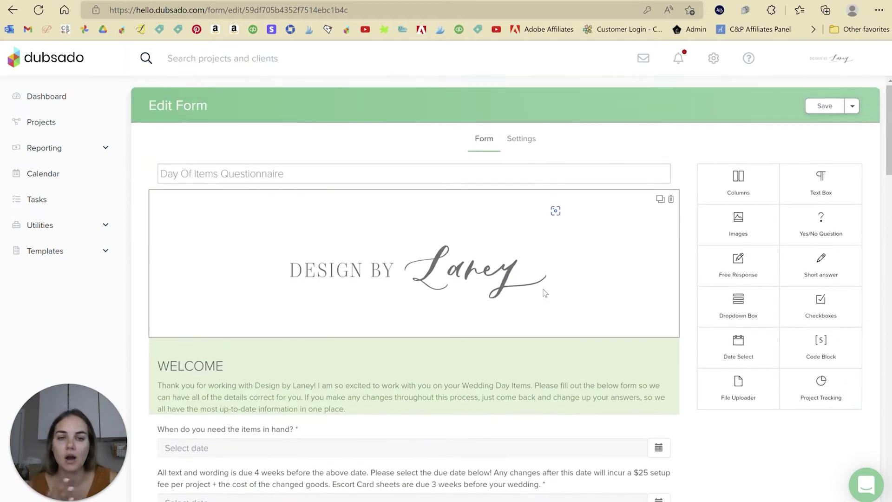
{"action": "left_click", "coordinate": [852, 106]}
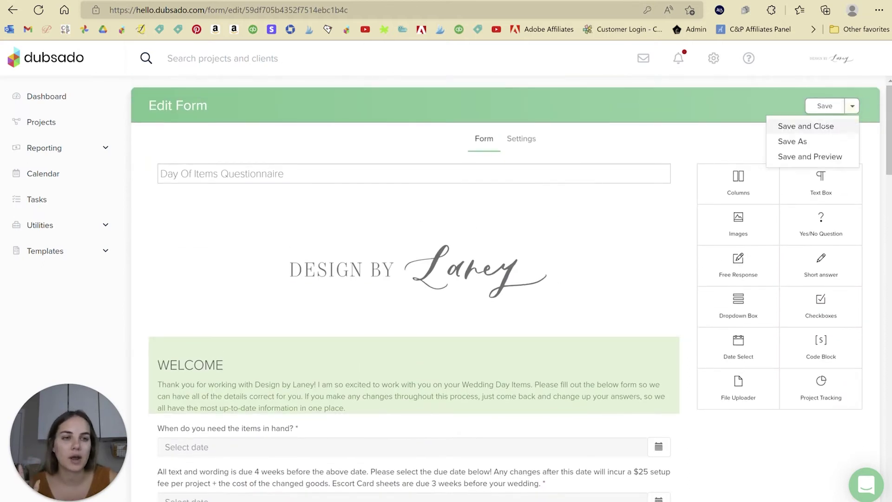
{"action": "left_click", "coordinate": [818, 126]}
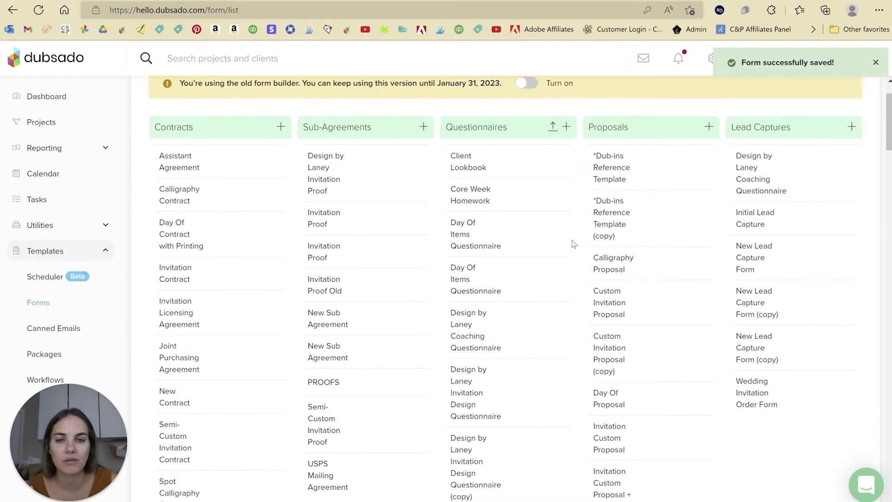
- Turn on the new form builder, reopen Day Of Items Questionnaire, and switch Legacy mode Off
{"action": "left_click", "coordinate": [517, 145]}
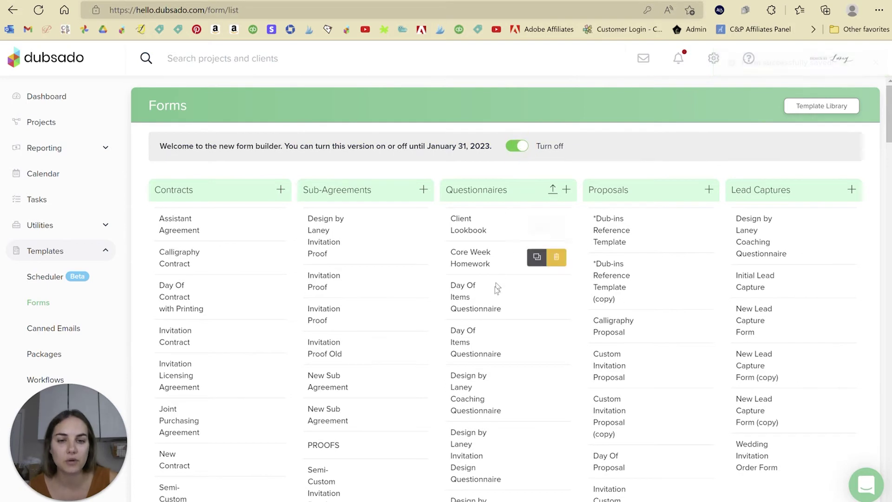
{"action": "left_click", "coordinate": [472, 305]}
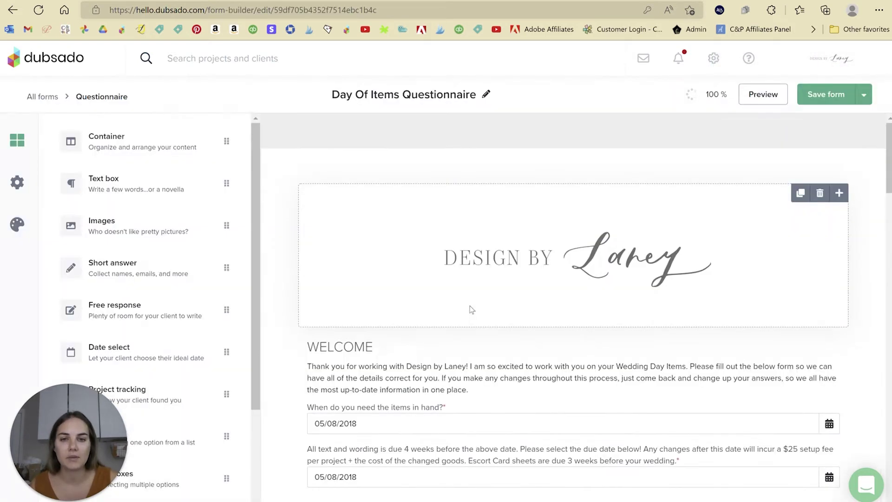
{"action": "left_click", "coordinate": [21, 186]}
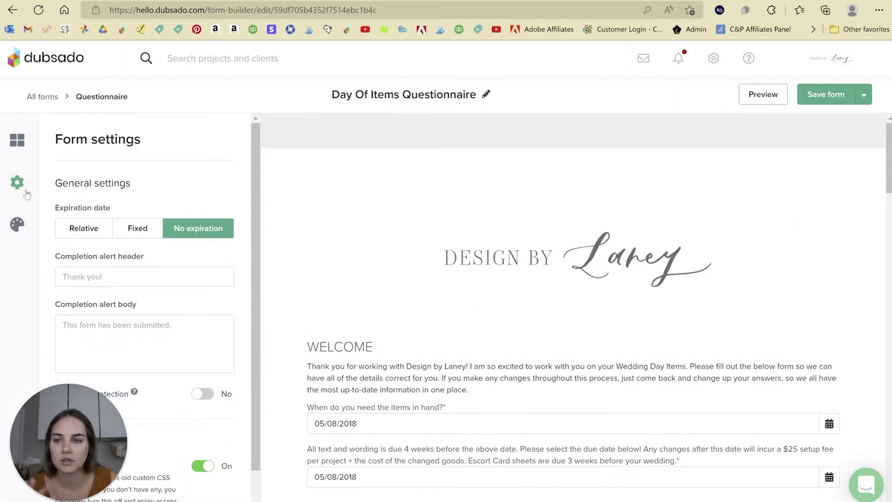
{"action": "scroll", "coordinate": [169, 221], "scroll_direction": "down", "scroll_amount": 2}
{"action": "left_click_drag", "start_coordinate": [72, 427], "coordinate": [319, 424]}
{"action": "left_click", "coordinate": [205, 427]}
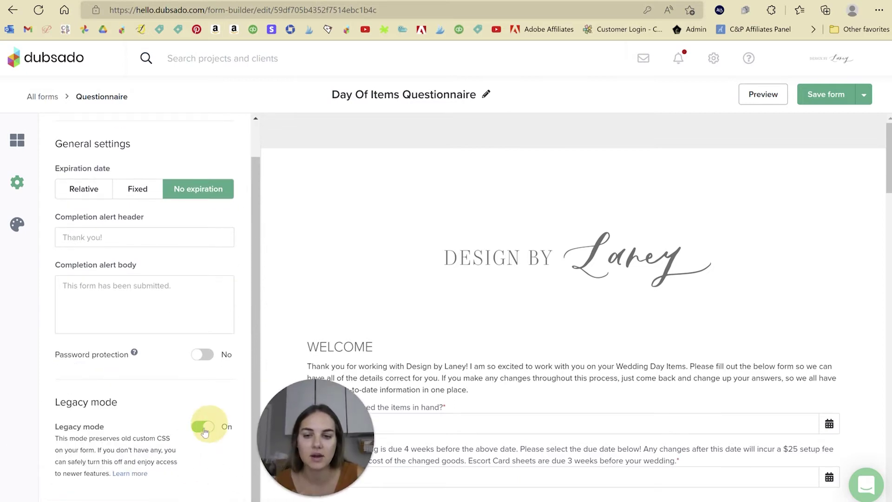
{"action": "left_click_drag", "start_coordinate": [303, 443], "coordinate": [78, 445]}
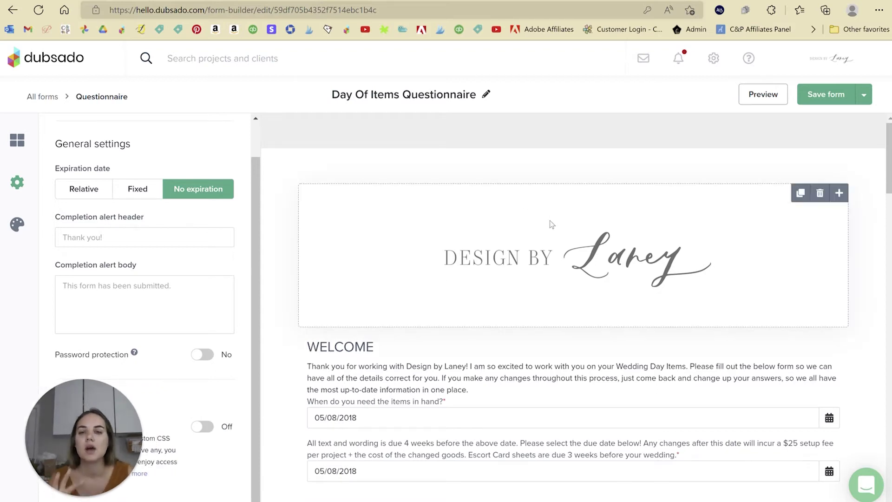
{"action": "left_click", "coordinate": [18, 140]}
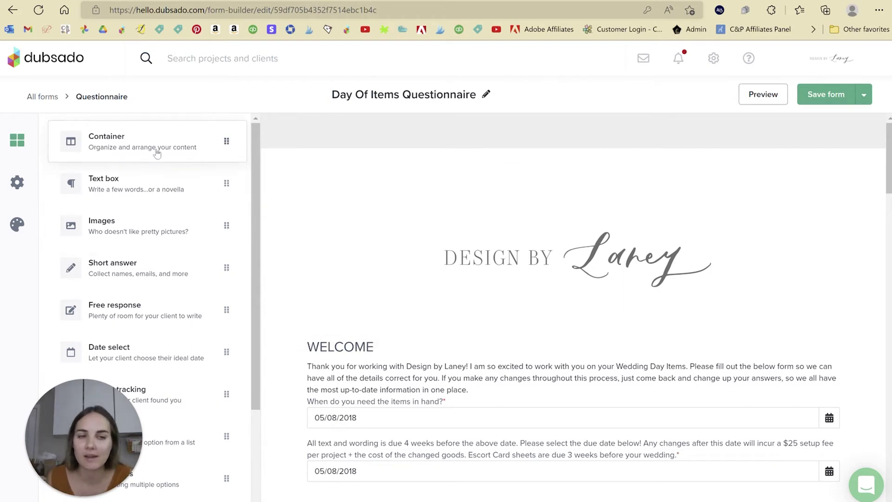
- Browse the addable form elements, then select the logo header image to see its settings
{"action": "left_click_drag", "start_coordinate": [88, 403], "coordinate": [265, 409]}
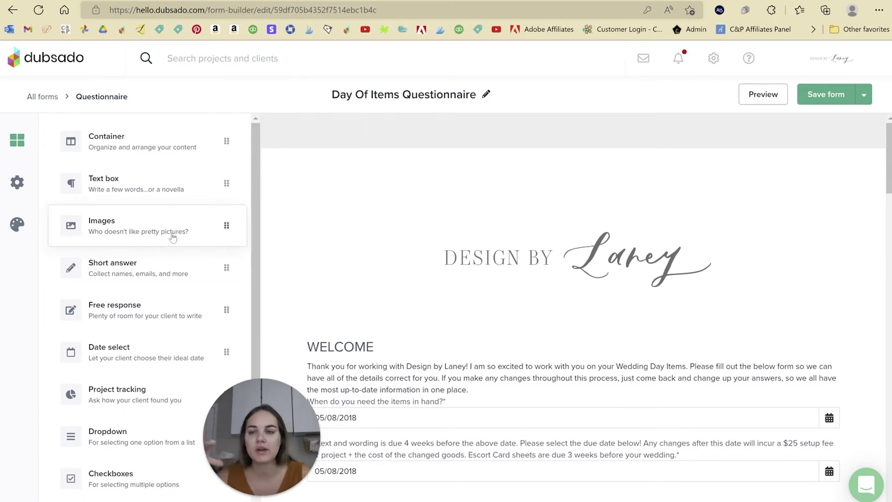
{"action": "scroll", "coordinate": [172, 238], "scroll_direction": "down", "scroll_amount": 3}
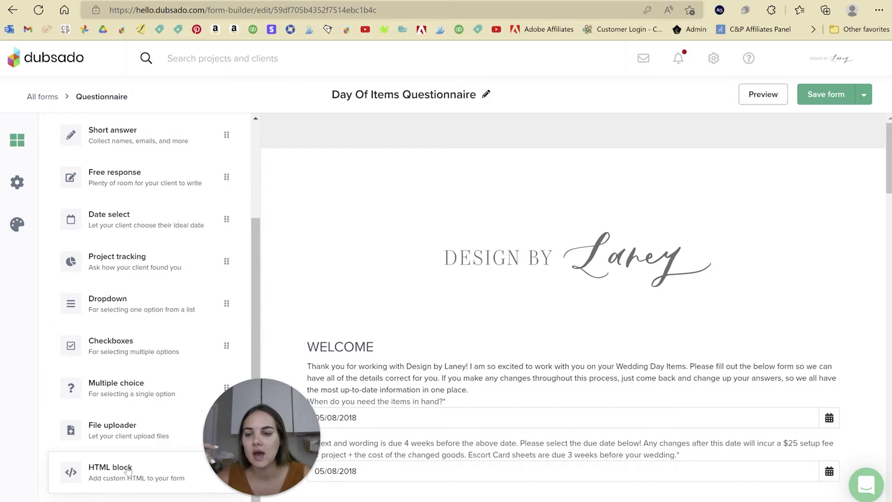
{"action": "scroll", "coordinate": [128, 471], "scroll_direction": "up", "scroll_amount": 3}
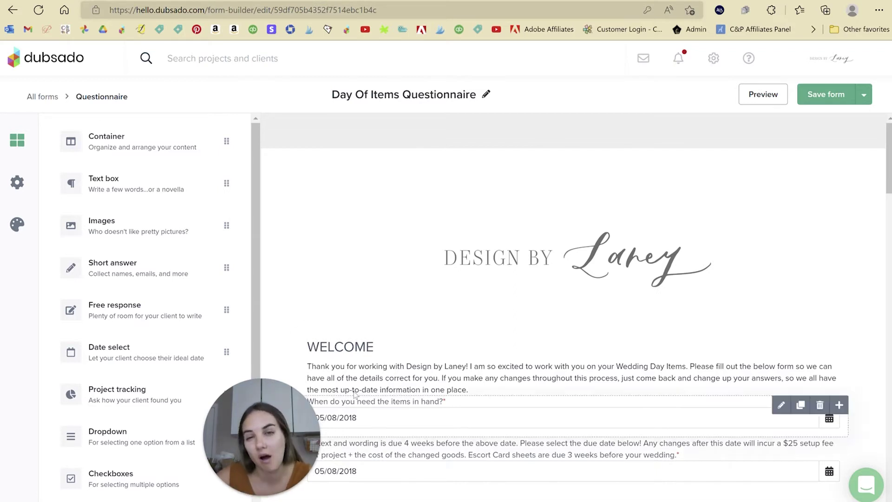
{"action": "left_click_drag", "start_coordinate": [260, 419], "coordinate": [193, 399]}
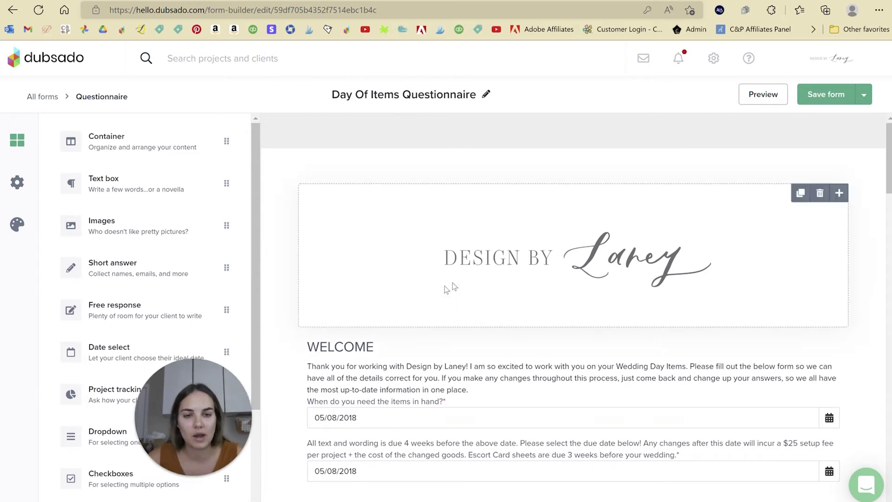
{"action": "left_click", "coordinate": [507, 263]}
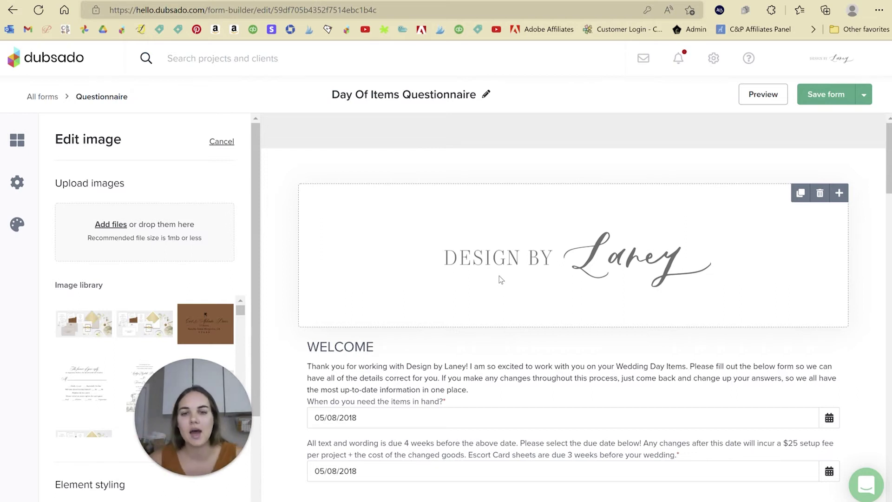
{"action": "scroll", "coordinate": [521, 272], "scroll_direction": "down", "scroll_amount": 7}
{"action": "scroll", "coordinate": [583, 316], "scroll_direction": "up", "scroll_amount": 7}
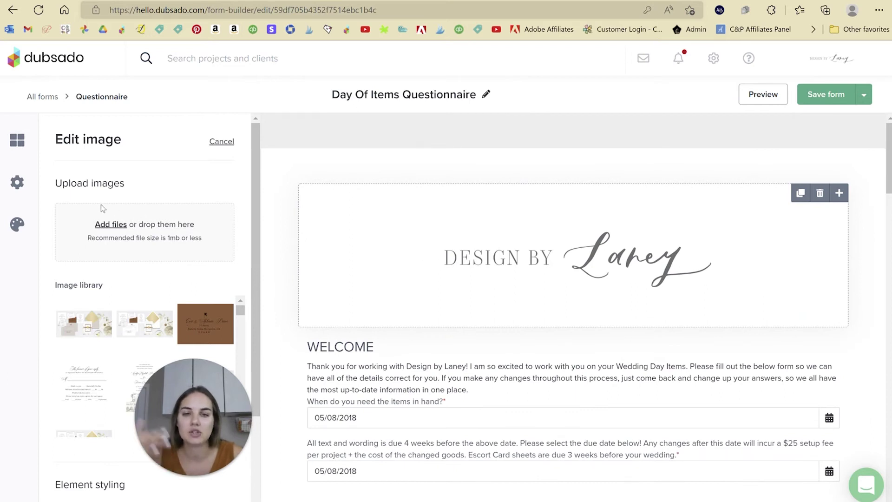
{"action": "scroll", "coordinate": [102, 208], "scroll_direction": "down", "scroll_amount": 3}
{"action": "scroll", "coordinate": [557, 272], "scroll_direction": "down", "scroll_amount": 4}
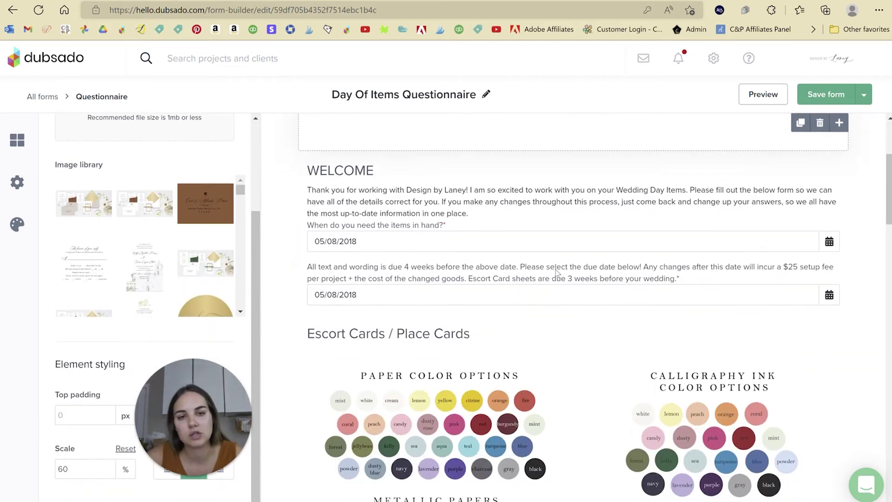
{"action": "left_click", "coordinate": [607, 224]}
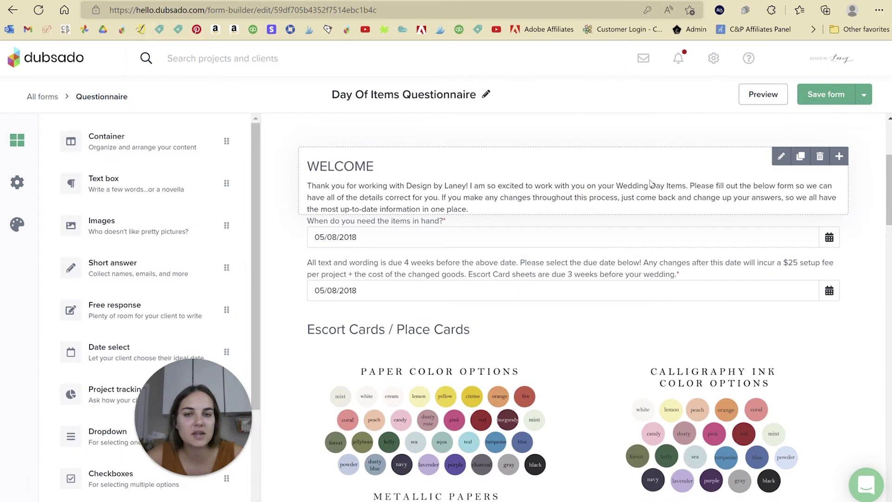
{"action": "left_click", "coordinate": [782, 156]}
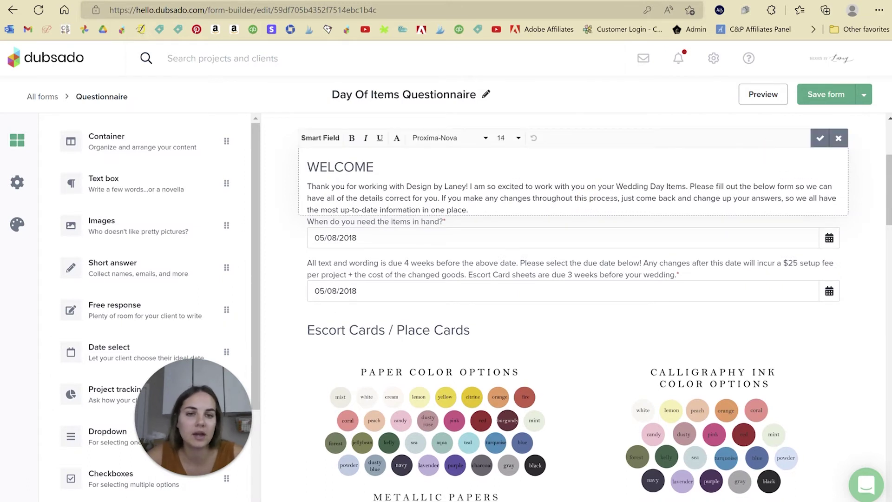
{"action": "type", "text": "Laneya eahivdjla"}
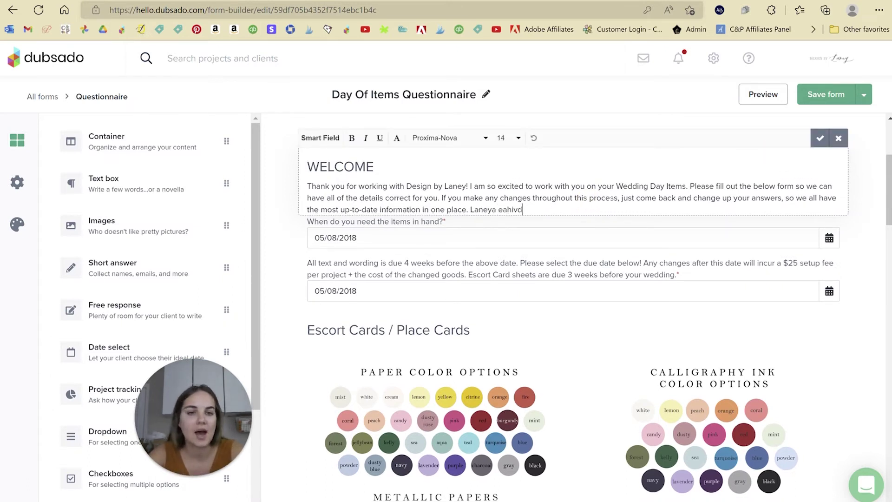
{"action": "key", "text": "BackSpace"}
{"action": "key", "text": "BackSpace"}
{"action": "key", "text": "BackSpace"}
{"action": "key", "text": "BackSpace"}
{"action": "key", "text": "BackSpace"}
{"action": "key", "text": "BackSpace"}
{"action": "key", "text": "BackSpace"}
{"action": "key", "text": "BackSpace"}
{"action": "key", "text": "BackSpace"}
{"action": "key", "text": "BackSpace"}
{"action": "key", "text": "BackSpace"}
{"action": "key", "text": "BackSpace"}
{"action": "key", "text": "BackSpace"}
{"action": "key", "text": "BackSpace"}
{"action": "key", "text": "BackSpace"}
{"action": "key", "text": "BackSpace"}
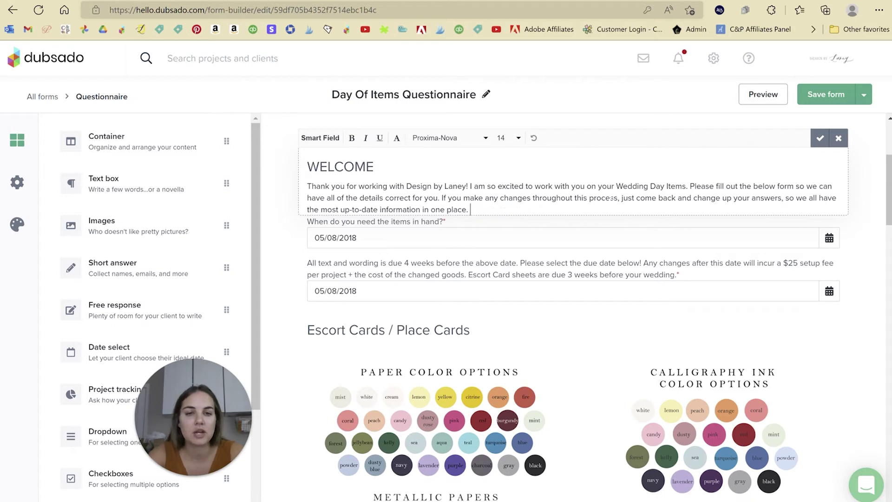
{"action": "left_click", "coordinate": [820, 138]}
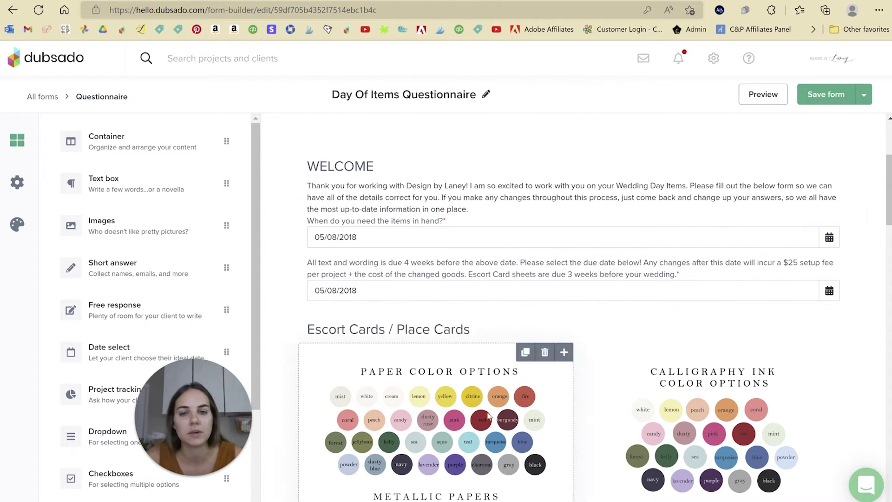
{"action": "left_click", "coordinate": [433, 222]}
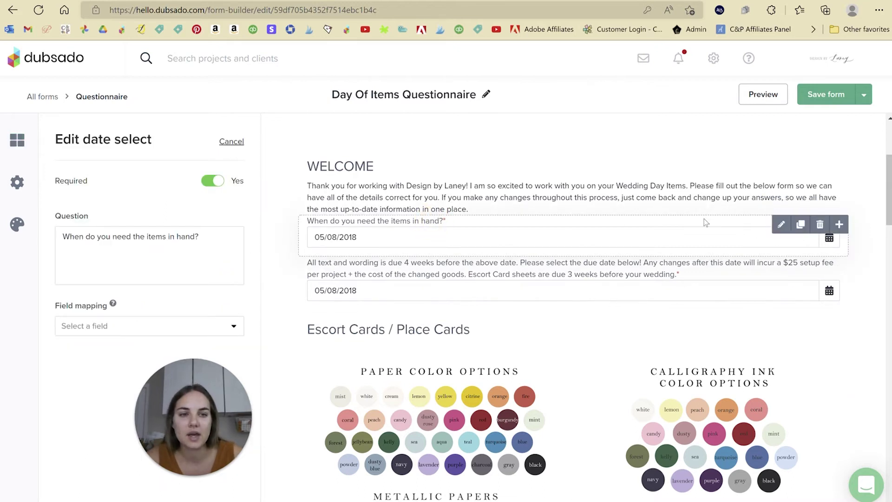
{"action": "left_click", "coordinate": [781, 224]}
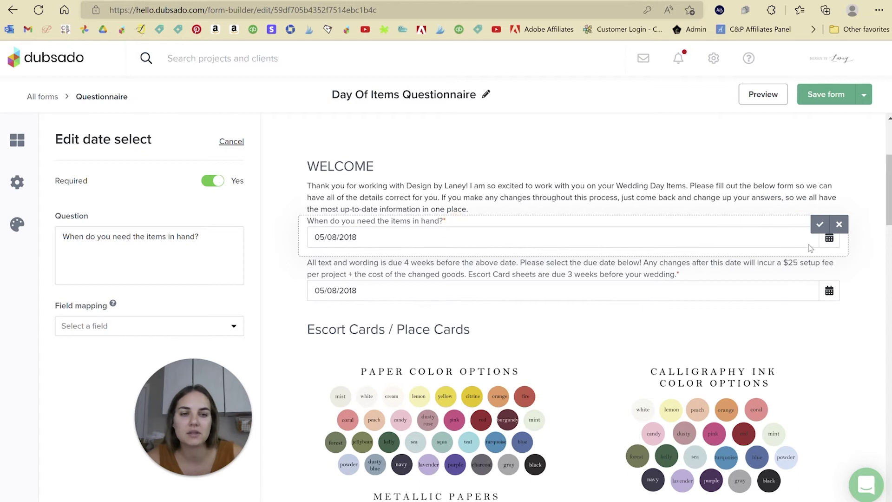
{"action": "left_click", "coordinate": [820, 224]}
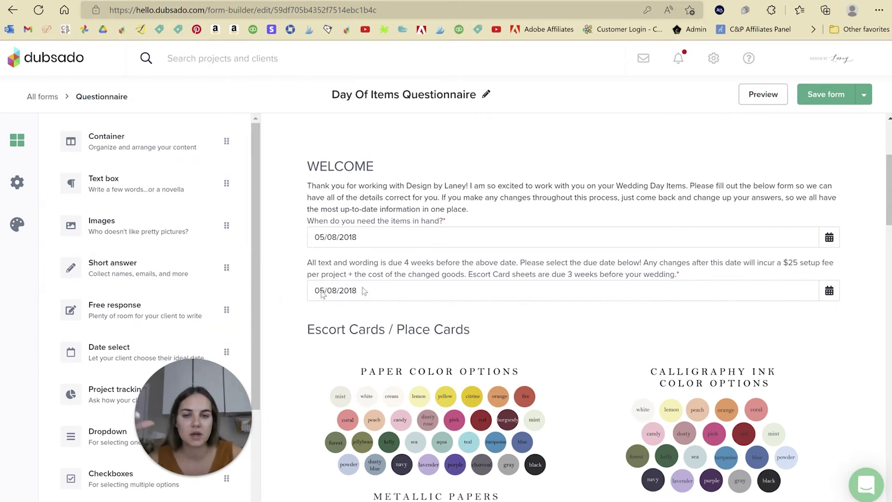
{"action": "left_click", "coordinate": [782, 265]}
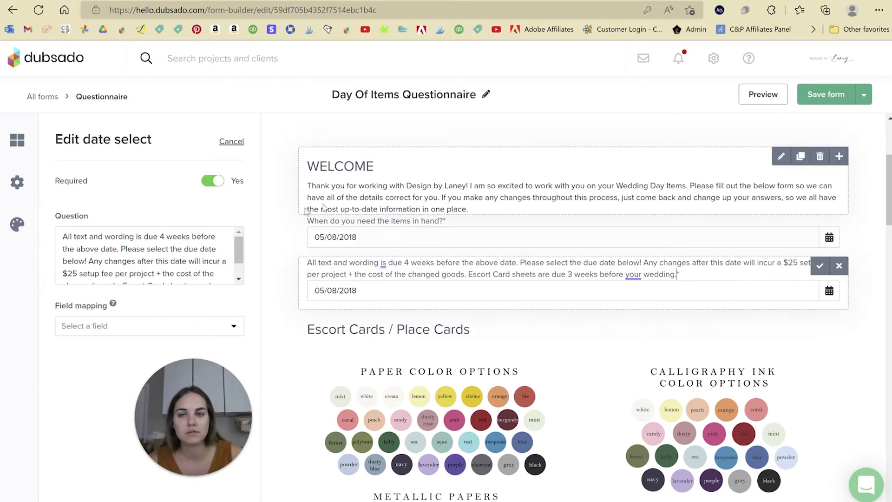
{"action": "scroll", "coordinate": [424, 265], "scroll_direction": "down", "scroll_amount": 4}
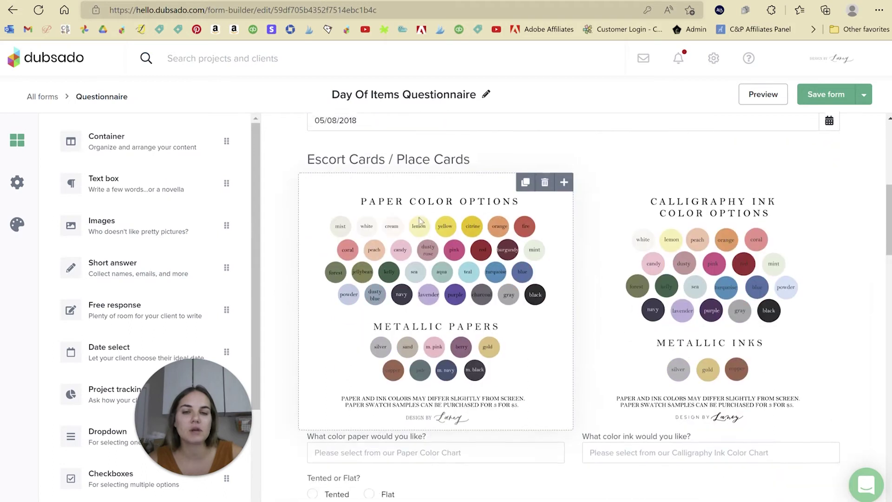
- Select the container surrounding the paper colour chart image for editing
{"action": "left_click", "coordinate": [428, 151]}
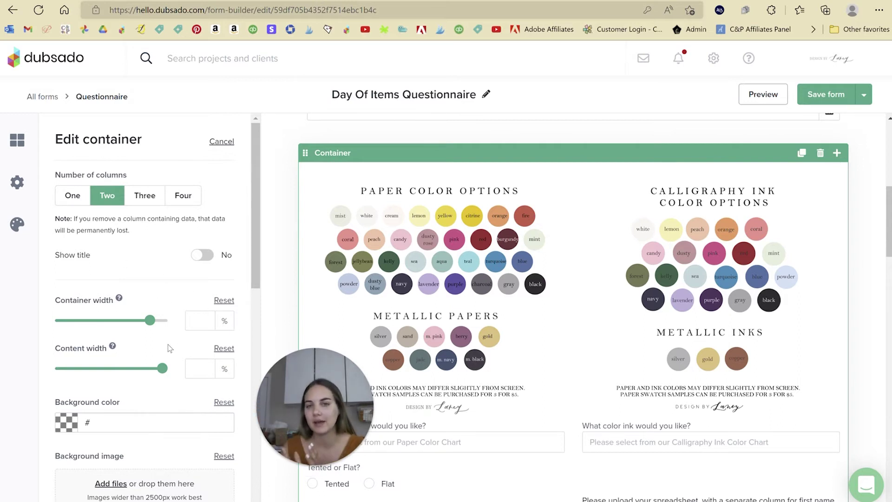
{"action": "left_click", "coordinate": [17, 182]}
{"action": "scroll", "coordinate": [223, 396], "scroll_direction": "down", "scroll_amount": 1}
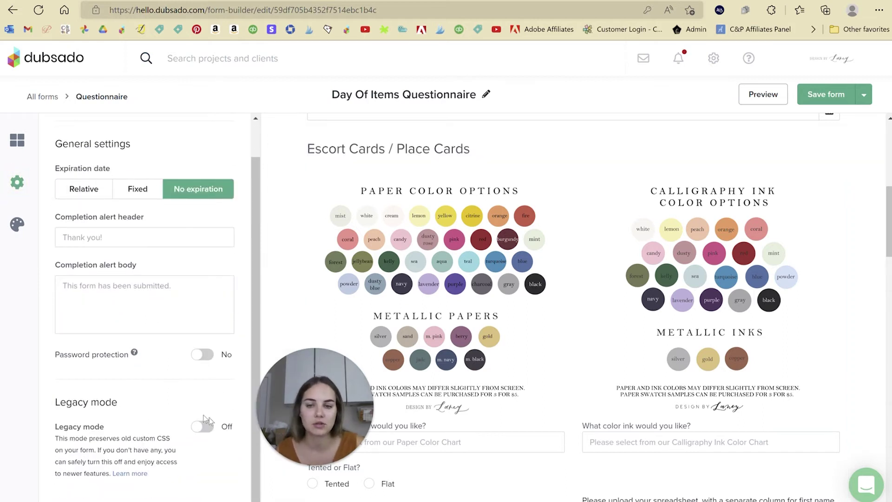
{"action": "left_click", "coordinate": [17, 140]}
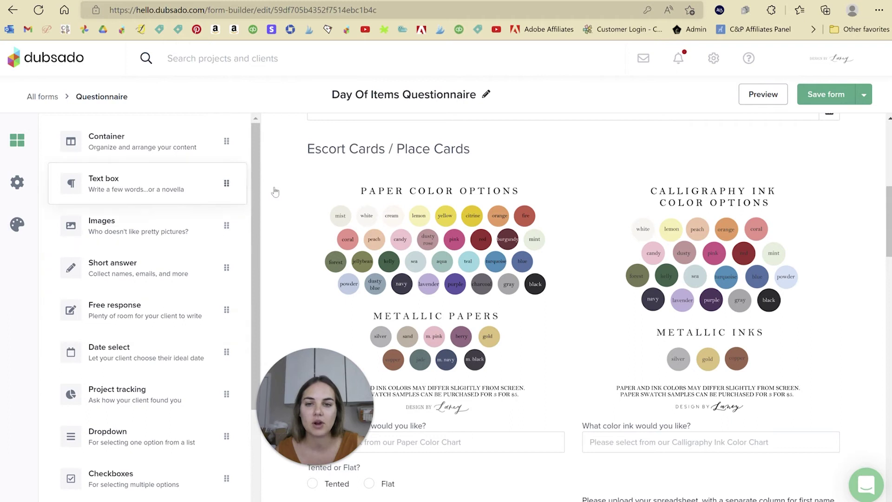
{"action": "left_click", "coordinate": [437, 168]}
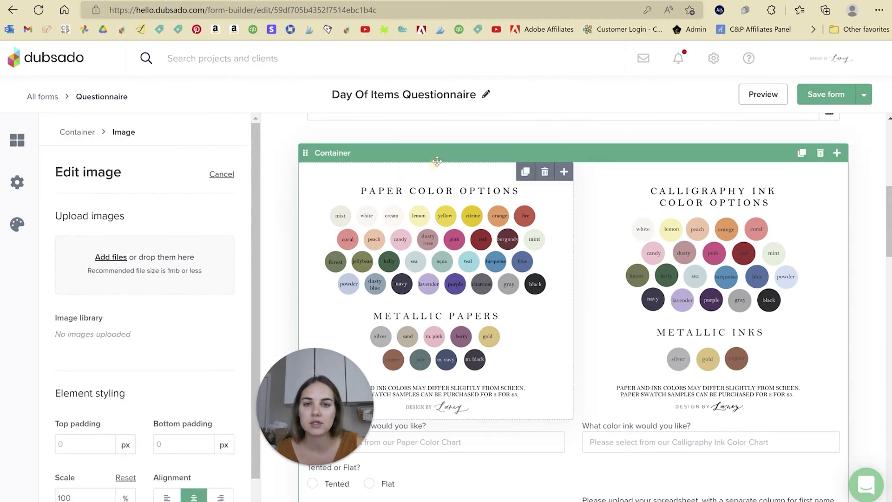
{"action": "left_click", "coordinate": [436, 158]}
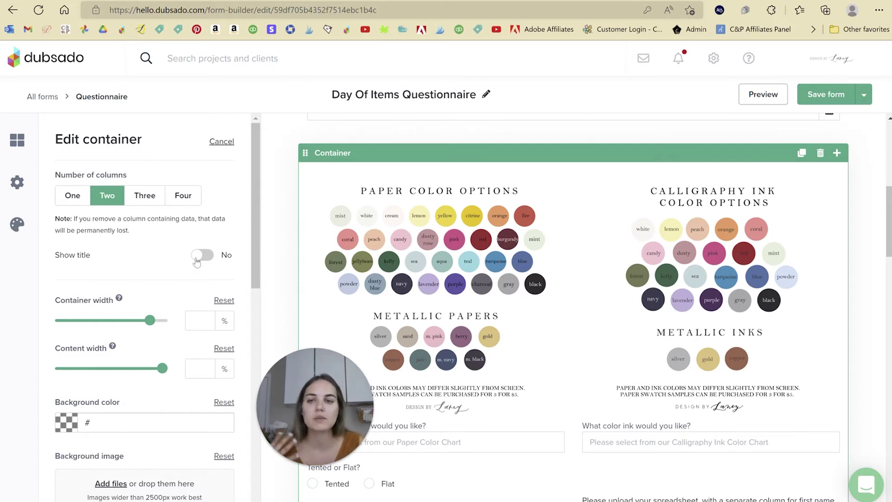
- Set the colour-chart container width to 89% and reduce its content width
{"action": "scroll", "coordinate": [196, 261], "scroll_direction": "down", "scroll_amount": 4}
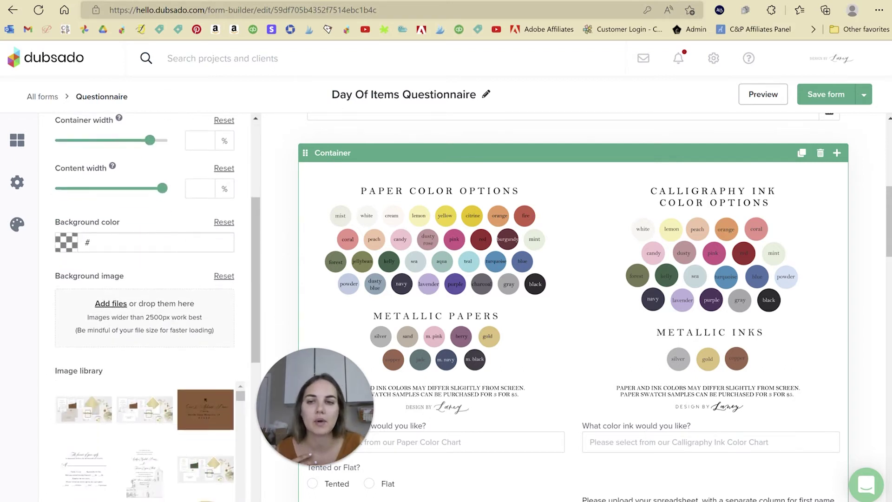
{"action": "left_click_drag", "start_coordinate": [153, 142], "coordinate": [178, 148]}
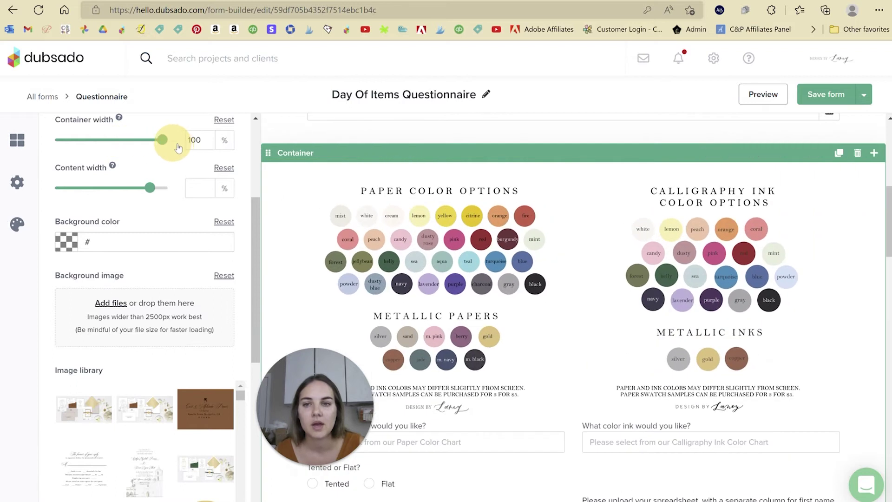
{"action": "left_click", "coordinate": [169, 144]}
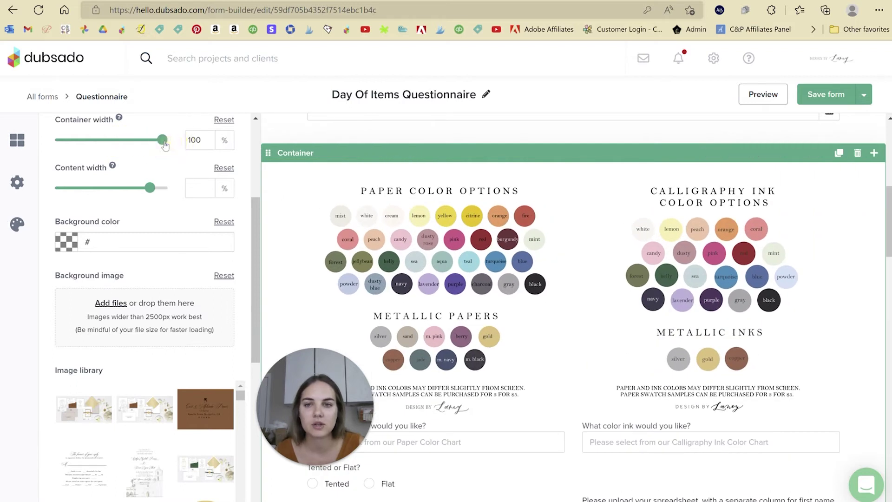
{"action": "left_click_drag", "start_coordinate": [165, 145], "coordinate": [152, 139]}
{"action": "mouse_move", "coordinate": [160, 189]}
{"action": "left_mouse_down"}
{"action": "mouse_move", "coordinate": [102, 191]}
{"action": "mouse_move", "coordinate": [161, 188]}
{"action": "left_mouse_up"}
- Give the container background colour #ef495a and narrow its content slightly
{"action": "scroll", "coordinate": [163, 214], "scroll_direction": "down", "scroll_amount": 7}
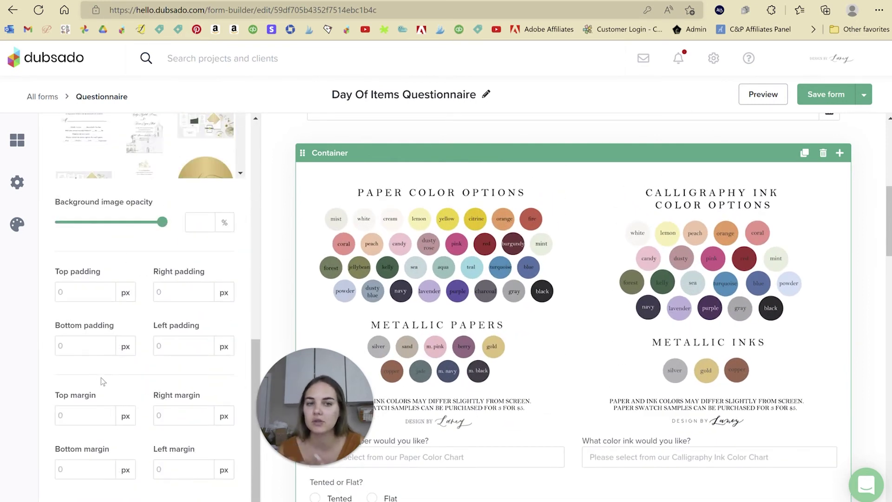
{"action": "scroll", "coordinate": [116, 381], "scroll_direction": "up", "scroll_amount": 6}
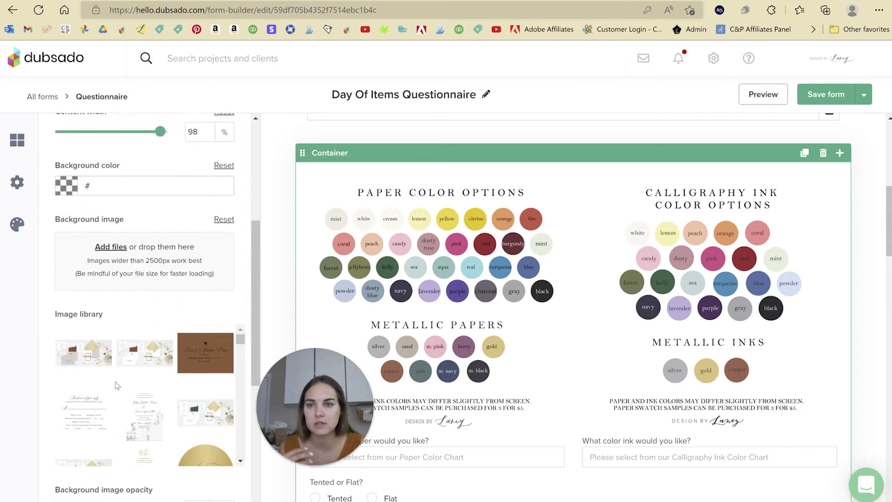
{"action": "scroll", "coordinate": [115, 381], "scroll_direction": "up", "scroll_amount": 2}
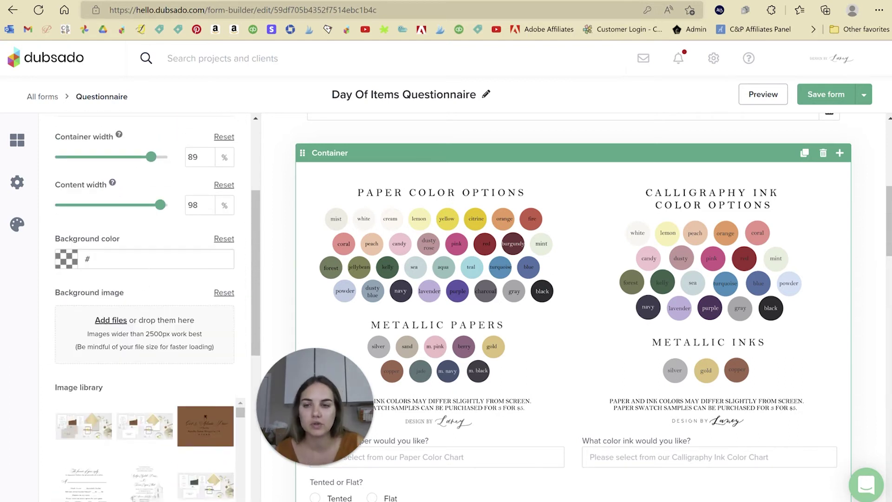
{"action": "left_click", "coordinate": [139, 263]}
{"action": "type", "text": "ef495a"}
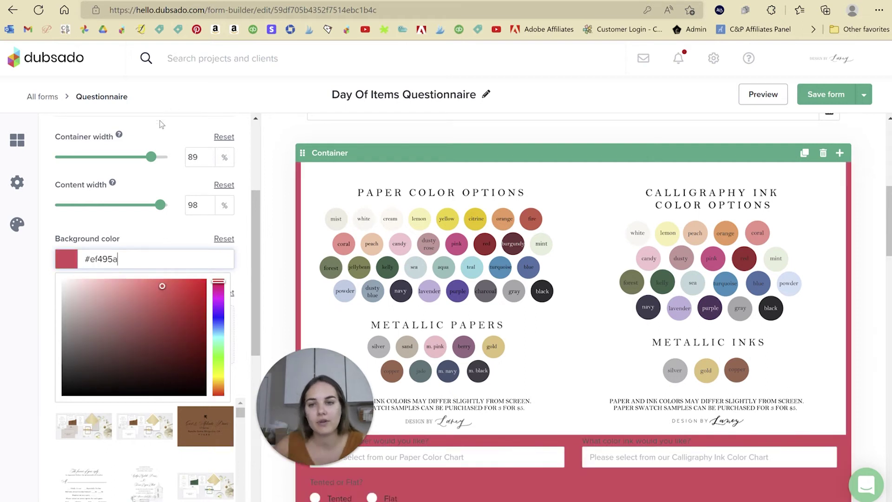
{"action": "left_click", "coordinate": [159, 205]}
{"action": "left_click_drag", "start_coordinate": [160, 205], "coordinate": [156, 208]}
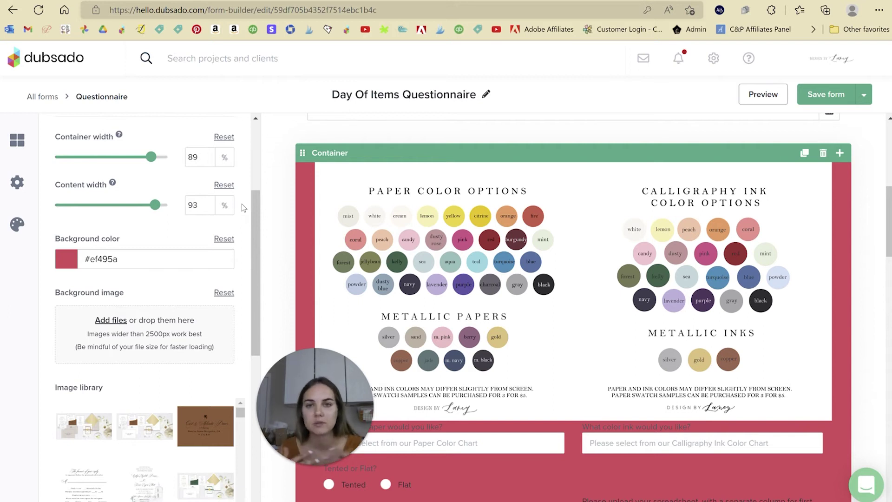
- Use the first mockup photo from the Image library as the container's background
{"action": "scroll", "coordinate": [182, 190], "scroll_direction": "down", "scroll_amount": 3}
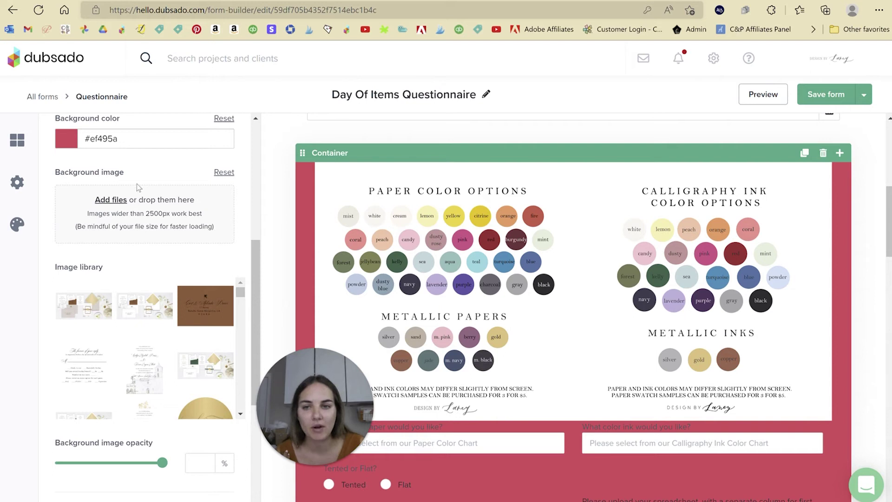
{"action": "mouse_move", "coordinate": [99, 288]}
{"action": "left_click", "coordinate": [80, 304]}
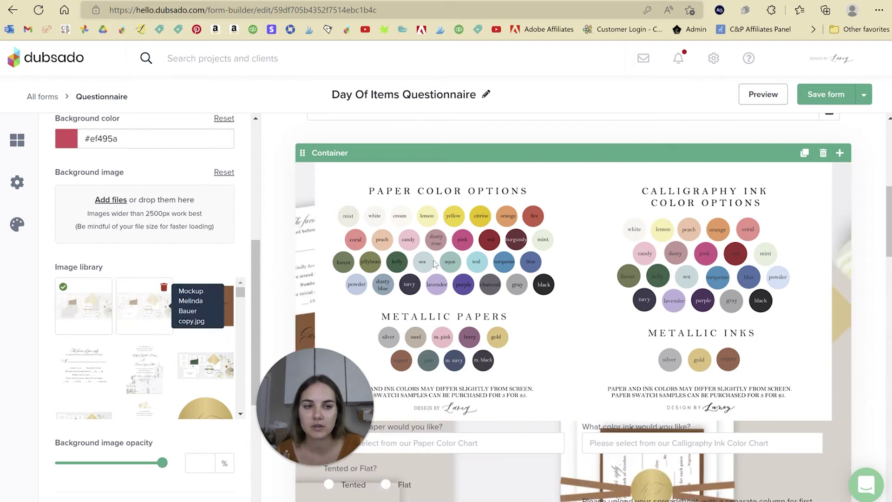
{"action": "scroll", "coordinate": [801, 251], "scroll_direction": "down", "scroll_amount": 4}
{"action": "scroll", "coordinate": [809, 251], "scroll_direction": "up", "scroll_amount": 10}
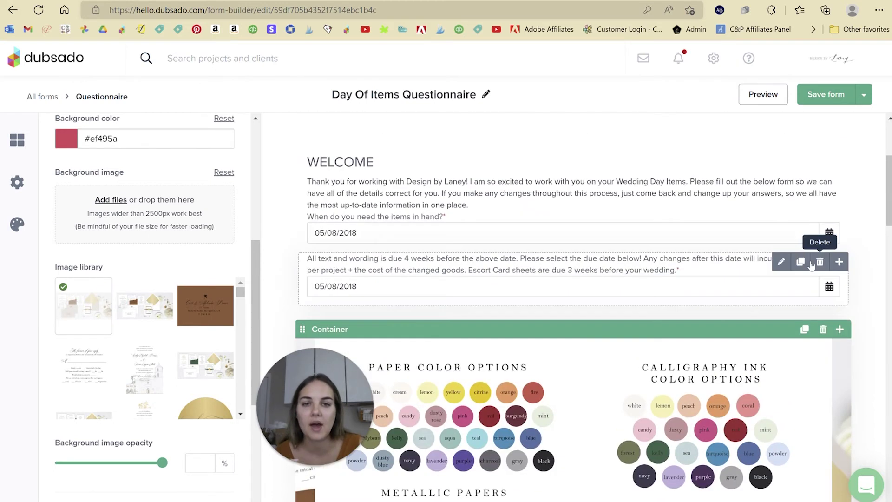
{"action": "left_click", "coordinate": [545, 253]}
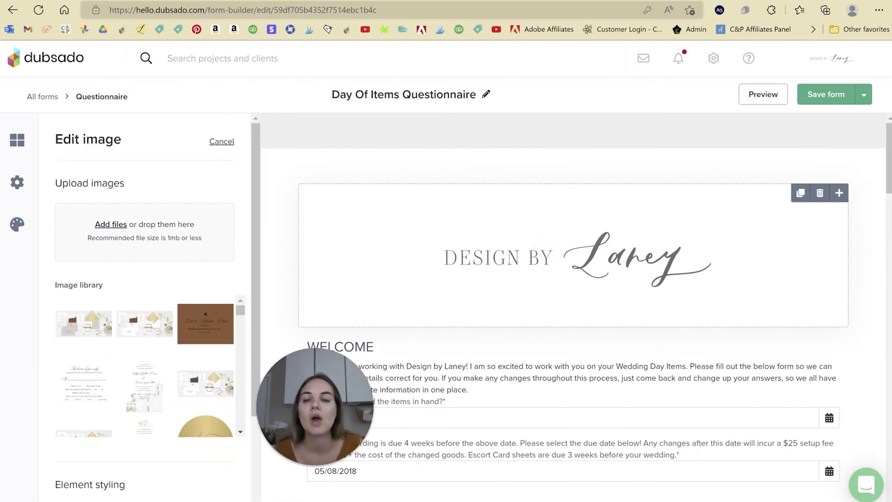
- Review the DESIGN BY Laney header image settings and cancel without changes
{"action": "left_click", "coordinate": [559, 278]}
{"action": "left_click", "coordinate": [558, 277]}
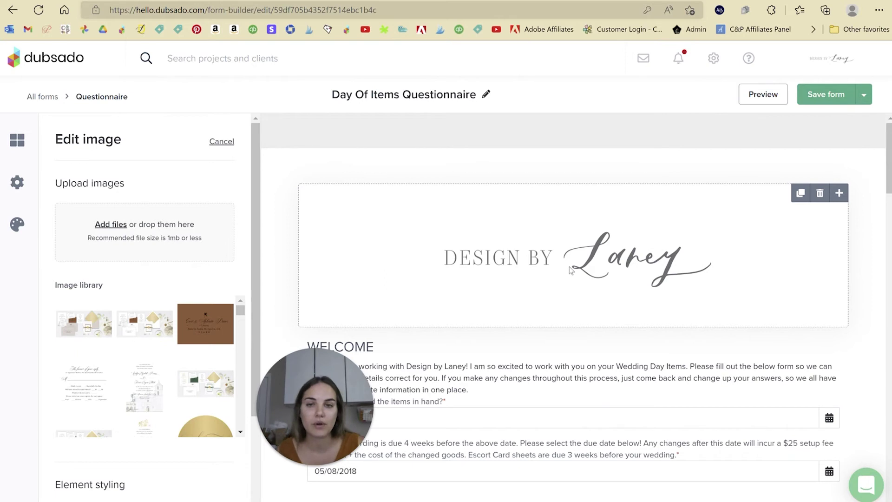
{"action": "left_click", "coordinate": [221, 141]}
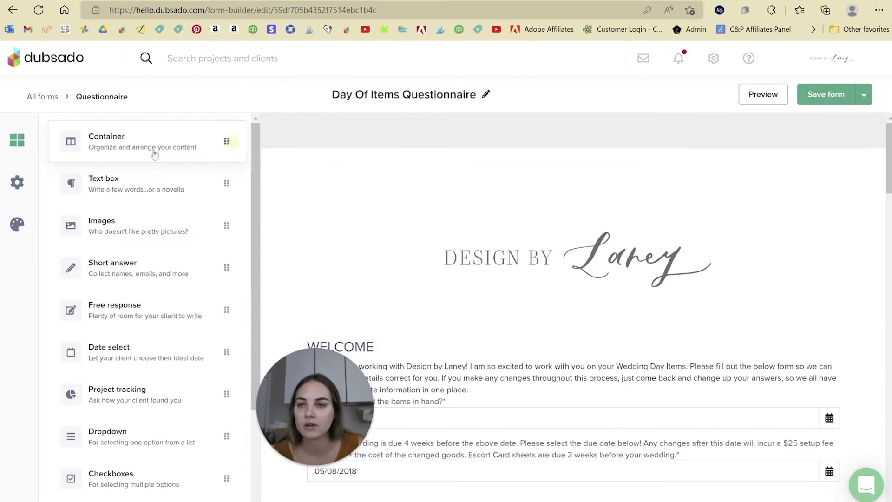
- Add a new container at the top of the form with the first mockup photo background
{"action": "left_click_drag", "start_coordinate": [226, 142], "coordinate": [411, 194]}
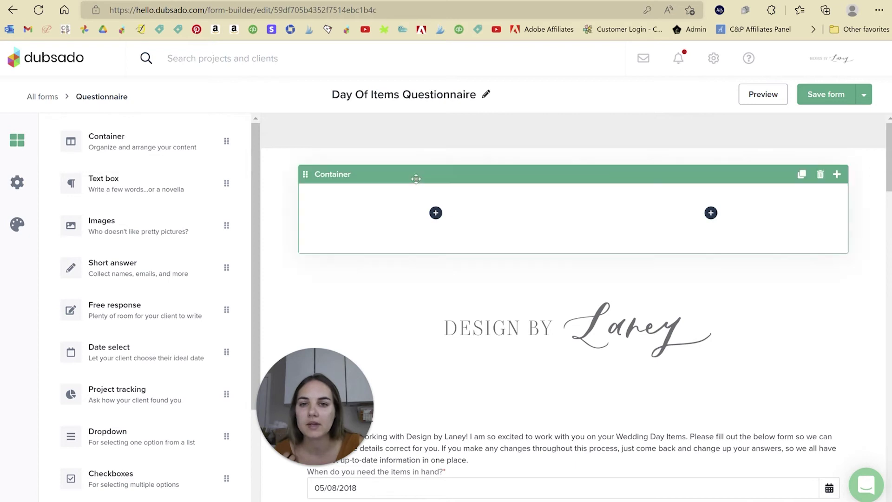
{"action": "left_click", "coordinate": [414, 175]}
{"action": "scroll", "coordinate": [133, 278], "scroll_direction": "down", "scroll_amount": 6}
{"action": "scroll", "coordinate": [132, 278], "scroll_direction": "up", "scroll_amount": 1}
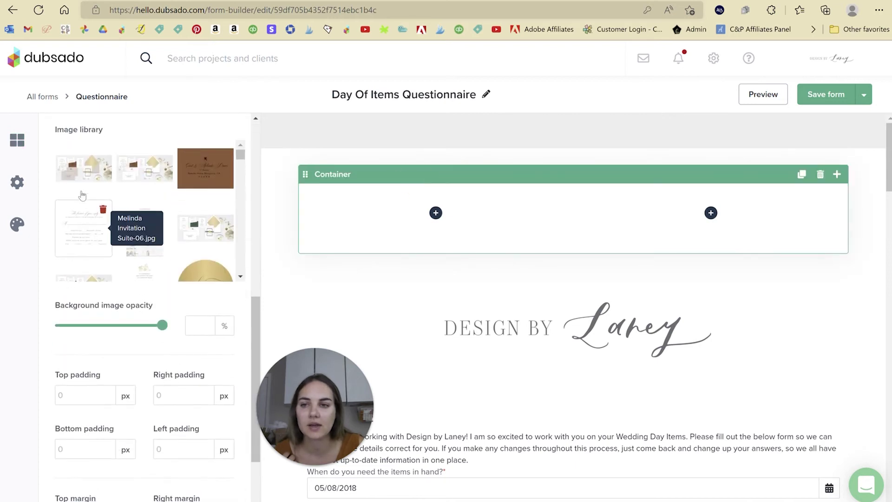
{"action": "left_click", "coordinate": [83, 168]}
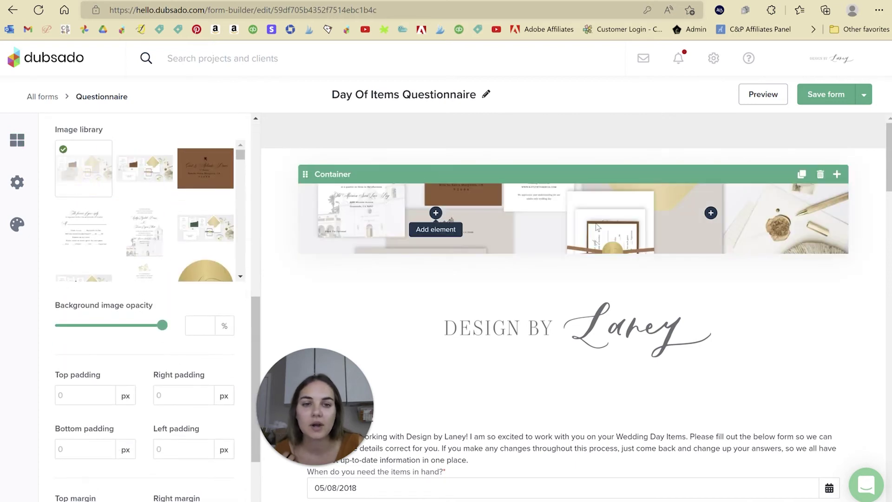
- Place a Text box element into the new container's left column
{"action": "left_click", "coordinate": [436, 213]}
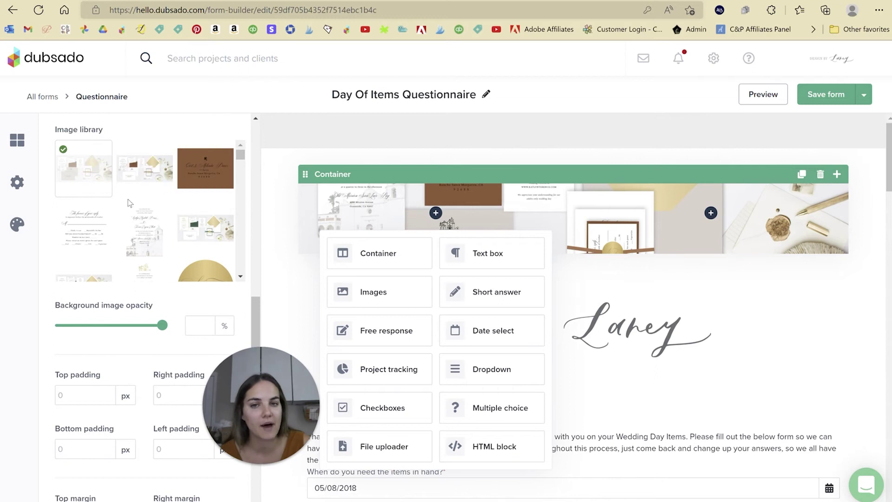
{"action": "left_click", "coordinate": [481, 259]}
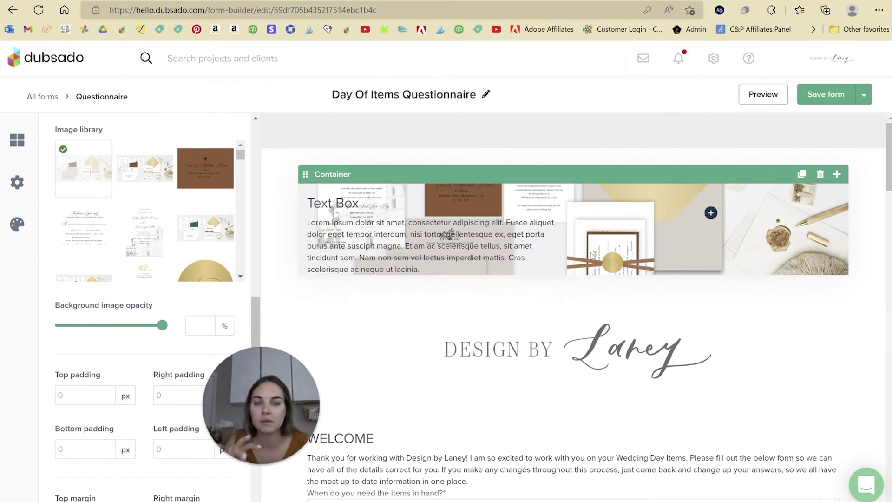
{"action": "left_click", "coordinate": [593, 170]}
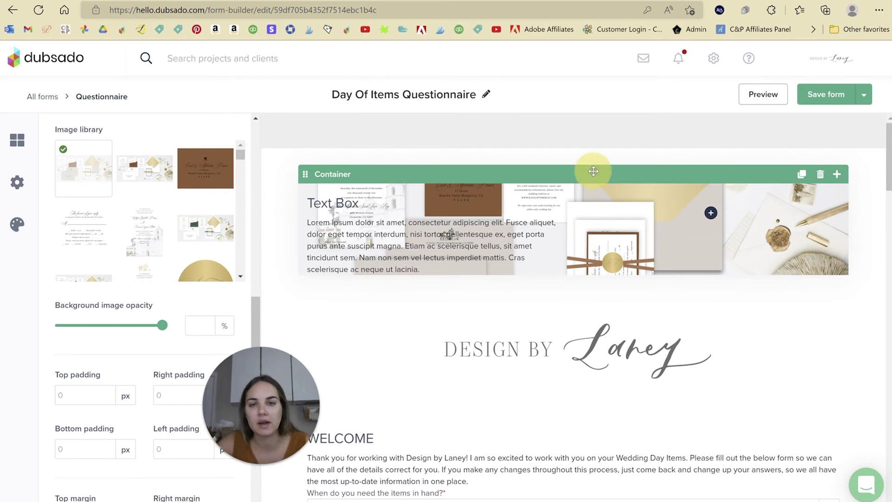
{"action": "scroll", "coordinate": [164, 209], "scroll_direction": "up", "scroll_amount": 8}
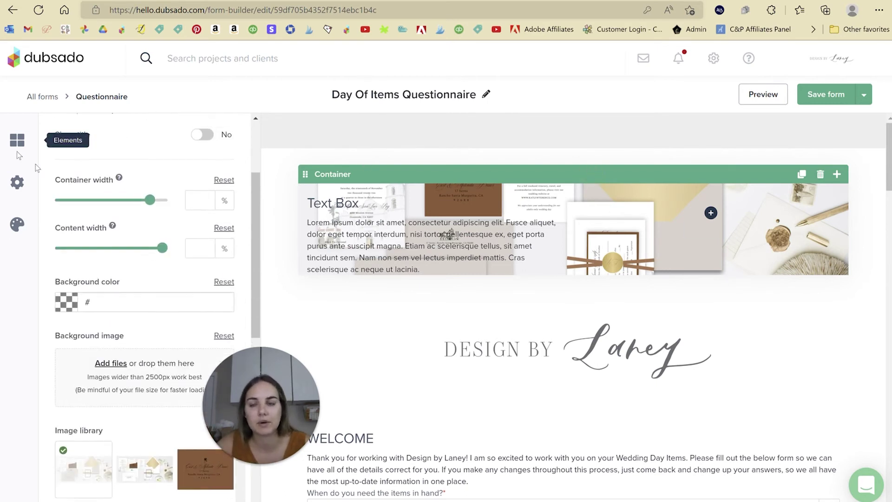
- Clear the new top container's background image and delete that container
{"action": "left_click", "coordinate": [641, 213]}
{"action": "left_click", "coordinate": [820, 174]}
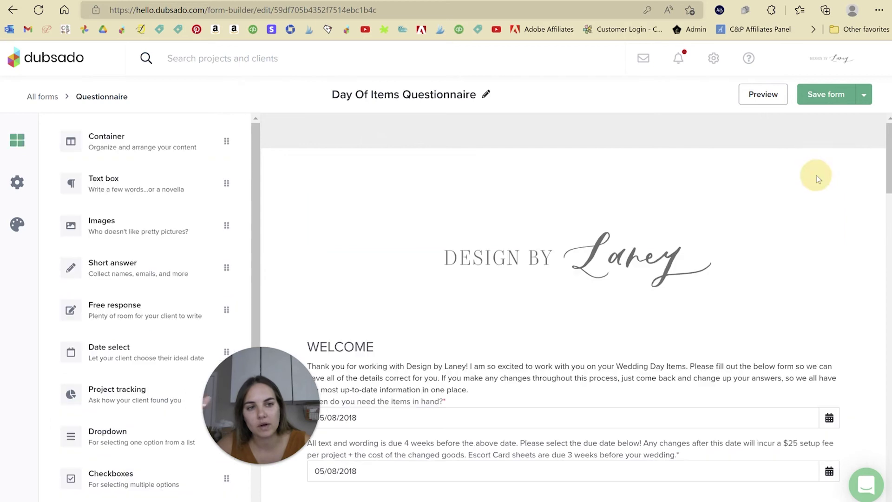
{"action": "scroll", "coordinate": [775, 196], "scroll_direction": "down", "scroll_amount": 15}
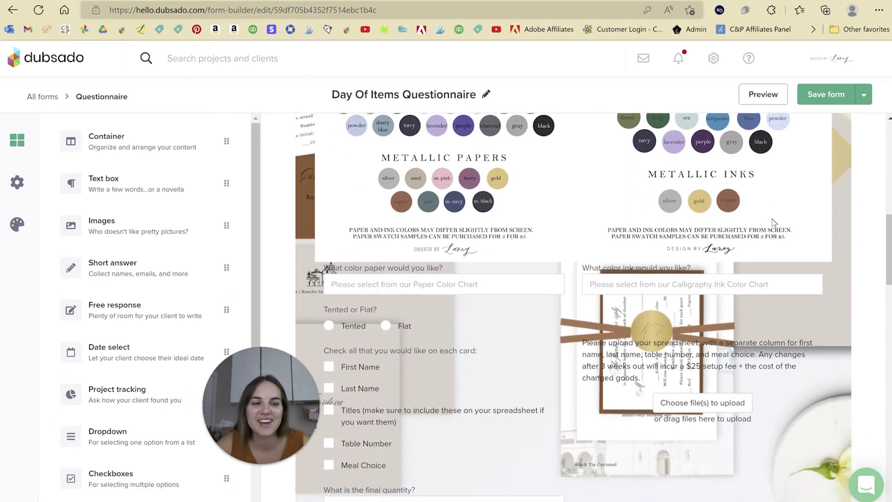
- Reset the colour-chart container's background image so only its solid red colour shows
{"action": "left_click", "coordinate": [841, 276]}
{"action": "scroll", "coordinate": [841, 279], "scroll_direction": "down", "scroll_amount": 4}
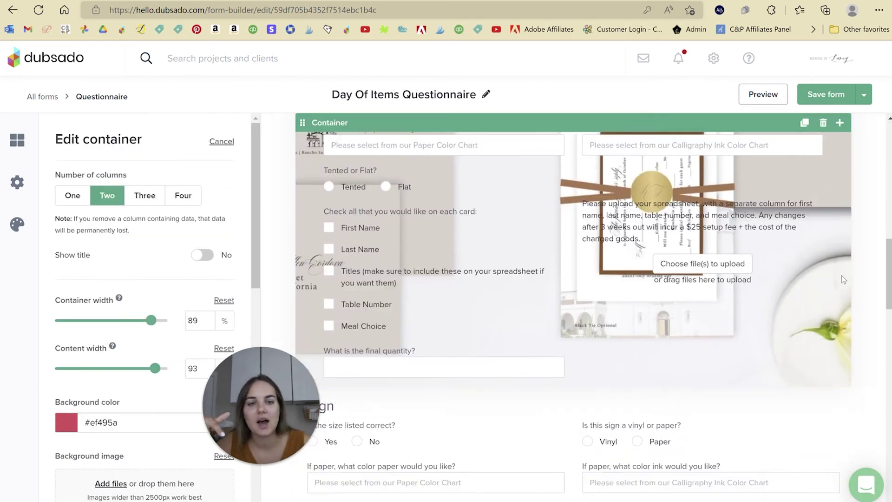
{"action": "scroll", "coordinate": [164, 272], "scroll_direction": "down", "scroll_amount": 5}
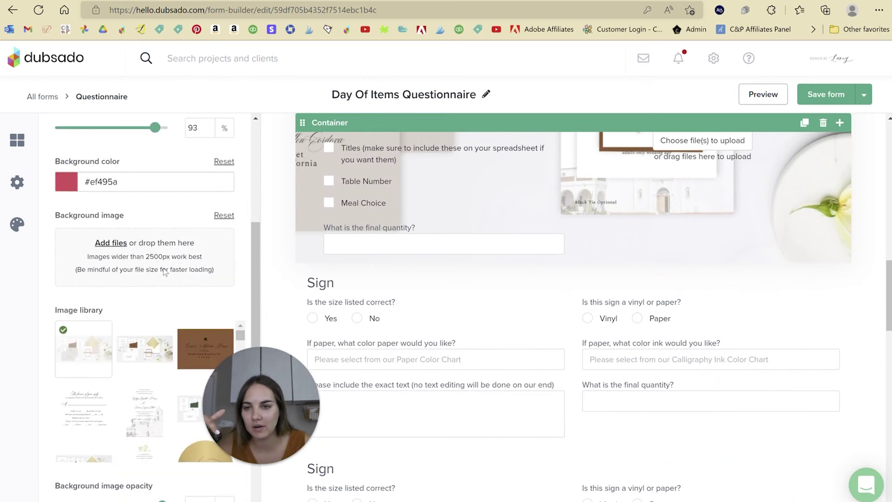
{"action": "left_click", "coordinate": [220, 216]}
{"action": "scroll", "coordinate": [219, 233], "scroll_direction": "up", "scroll_amount": 5}
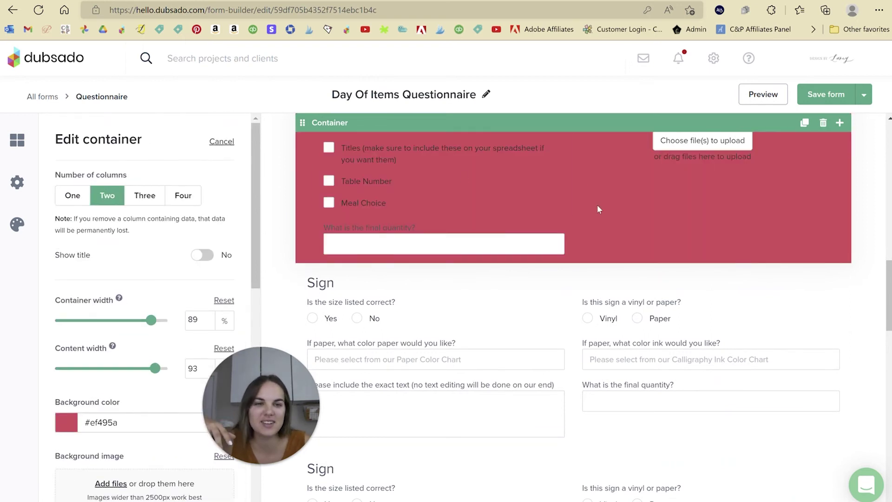
{"action": "scroll", "coordinate": [587, 188], "scroll_direction": "up", "scroll_amount": 7}
{"action": "scroll", "coordinate": [610, 222], "scroll_direction": "up", "scroll_amount": 3}
{"action": "scroll", "coordinate": [610, 222], "scroll_direction": "down", "scroll_amount": 4}
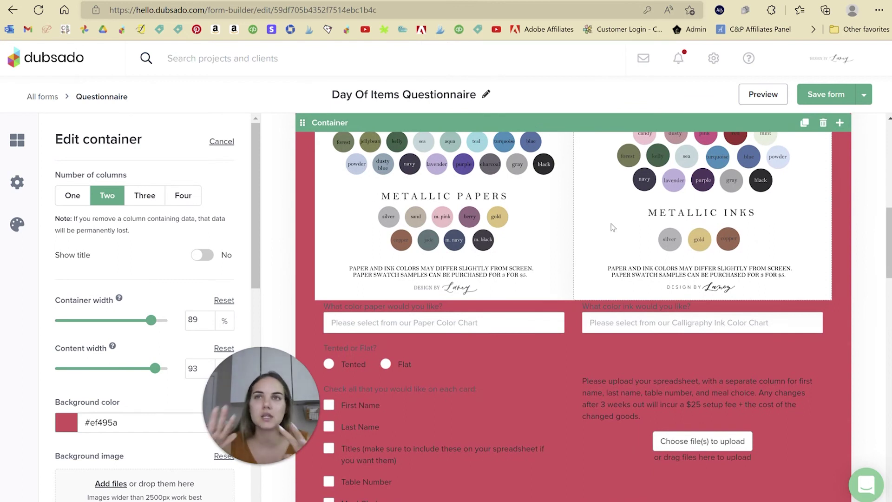
{"action": "scroll", "coordinate": [632, 232], "scroll_direction": "down", "scroll_amount": 5}
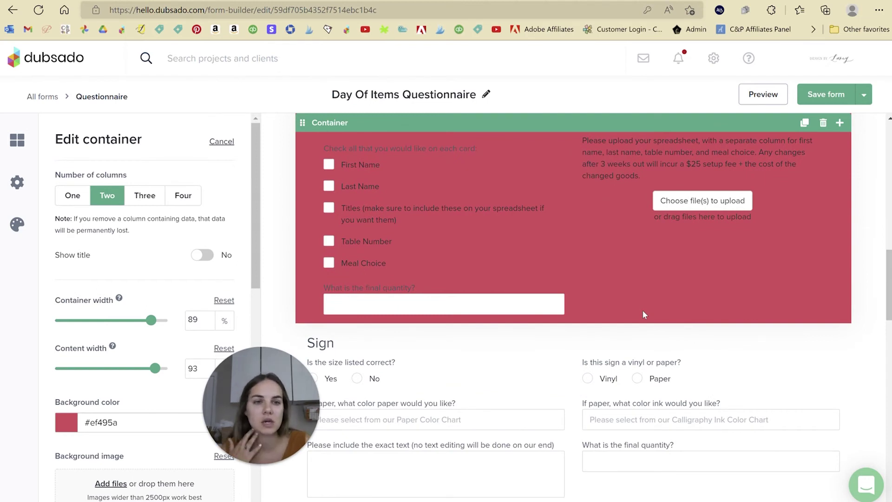
{"action": "scroll", "coordinate": [643, 311], "scroll_direction": "up", "scroll_amount": 15}
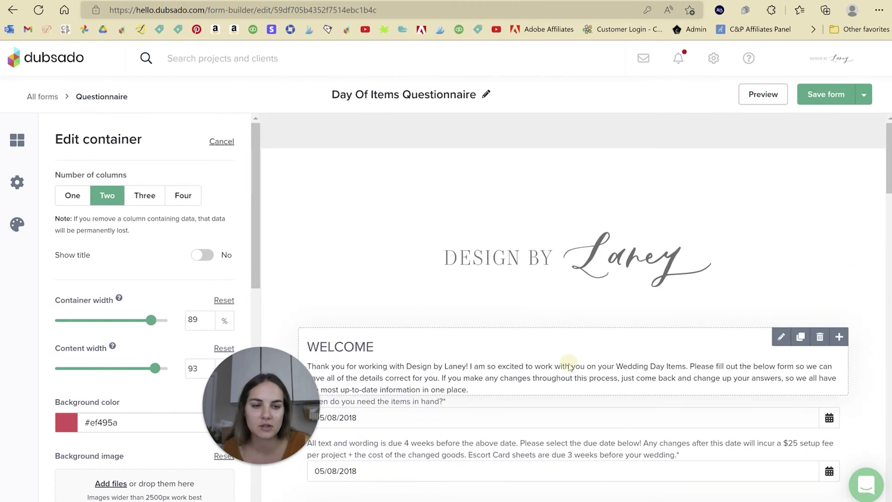
{"action": "left_click", "coordinate": [571, 363]}
{"action": "scroll", "coordinate": [593, 357], "scroll_direction": "down", "scroll_amount": 3}
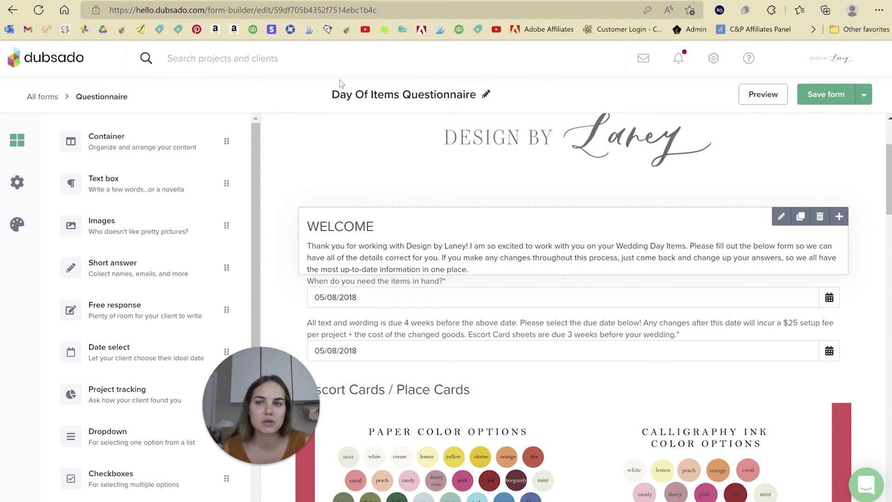
{"action": "left_click", "coordinate": [46, 98]}
- Confirm quitting the form builder, then open the *Dub-ins Reference Template form
{"action": "left_click", "coordinate": [486, 342]}
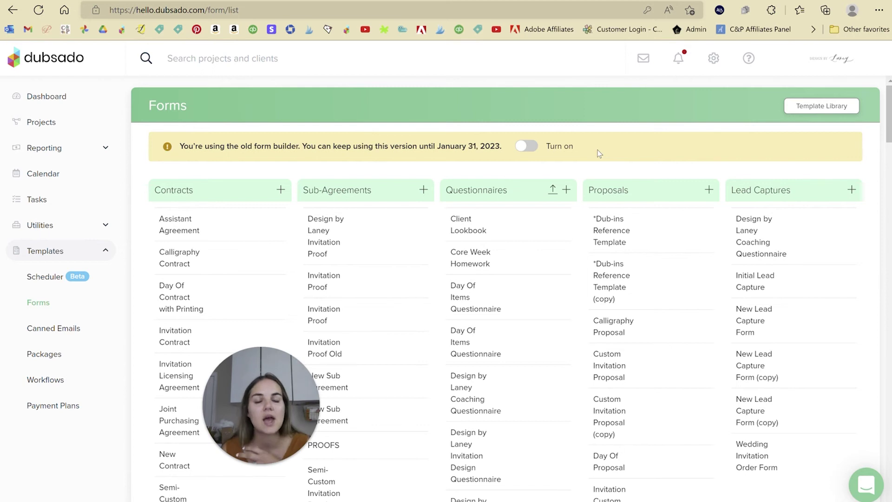
{"action": "mouse_move", "coordinate": [613, 223]}
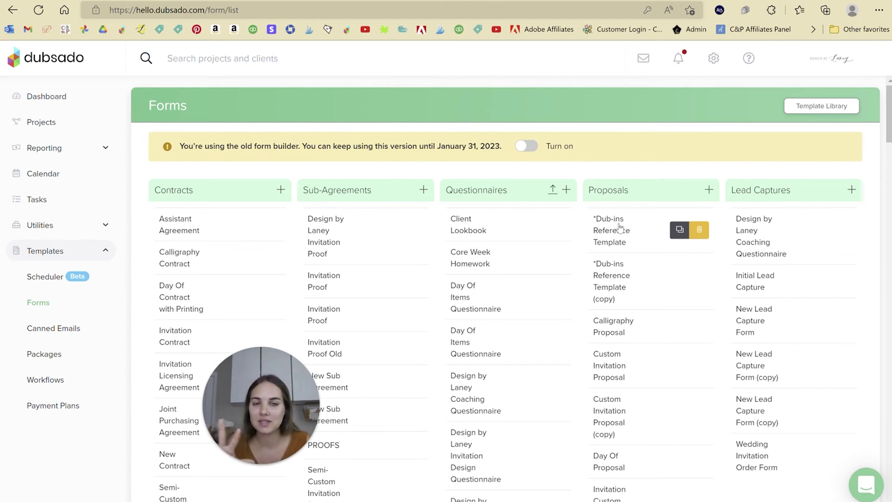
{"action": "left_click", "coordinate": [620, 226]}
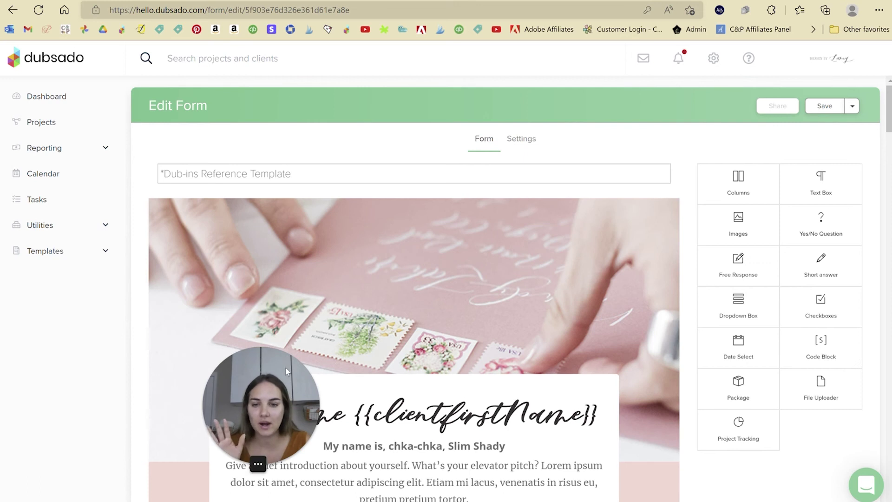
- Scroll through the *Dub-ins Reference Template's packages and other sections
{"action": "left_click_drag", "start_coordinate": [287, 372], "coordinate": [110, 378]}
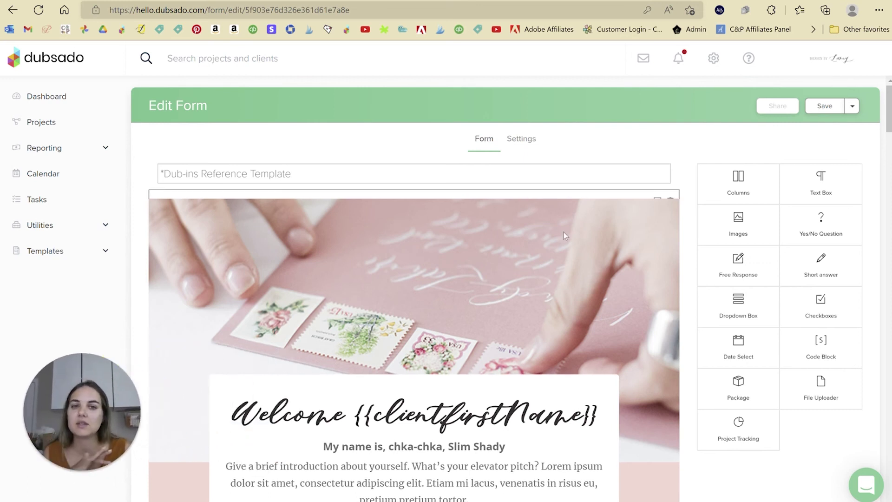
{"action": "scroll", "coordinate": [628, 280], "scroll_direction": "down", "scroll_amount": 3}
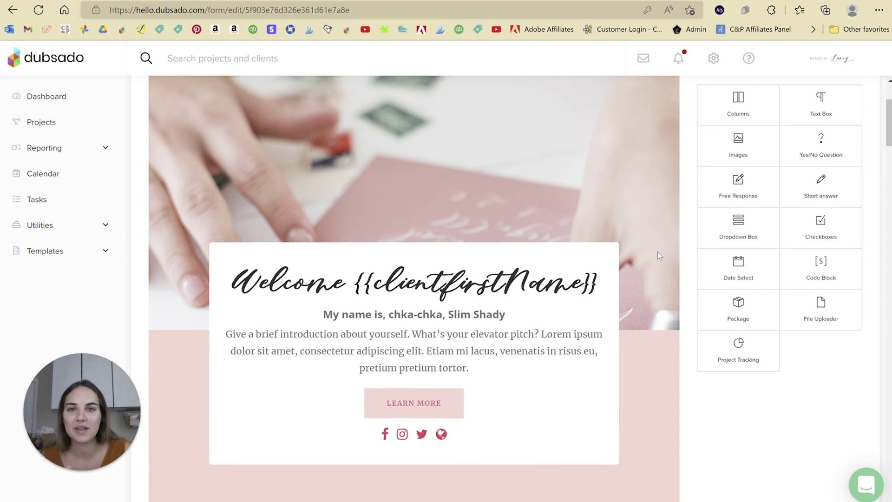
{"action": "scroll", "coordinate": [645, 266], "scroll_direction": "up", "scroll_amount": 3}
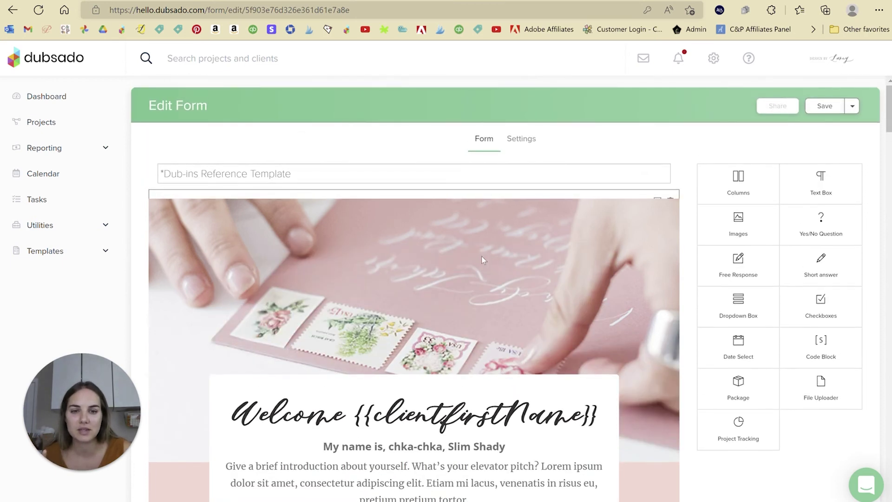
{"action": "scroll", "coordinate": [481, 259], "scroll_direction": "down", "scroll_amount": 7}
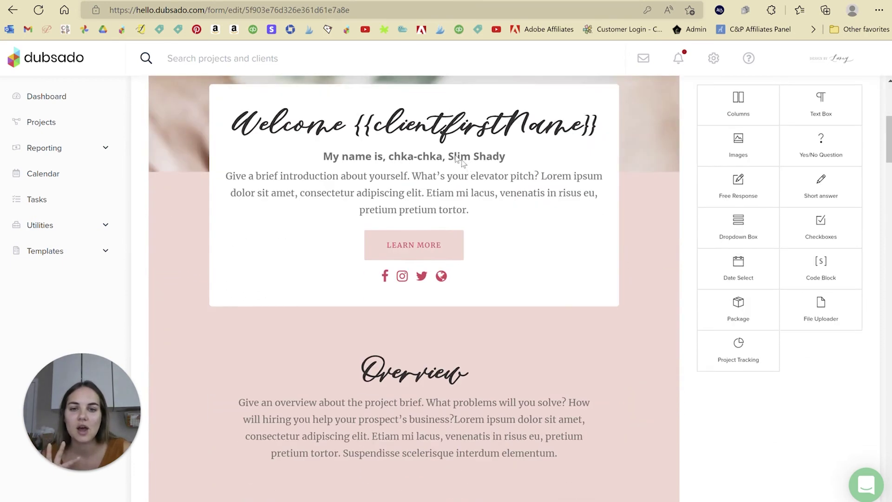
{"action": "scroll", "coordinate": [460, 160], "scroll_direction": "down", "scroll_amount": 1}
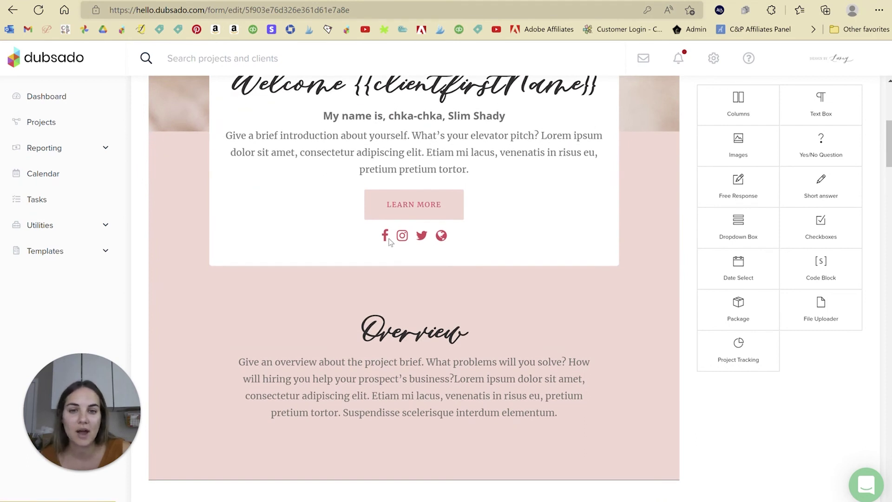
{"action": "scroll", "coordinate": [514, 268], "scroll_direction": "down", "scroll_amount": 10}
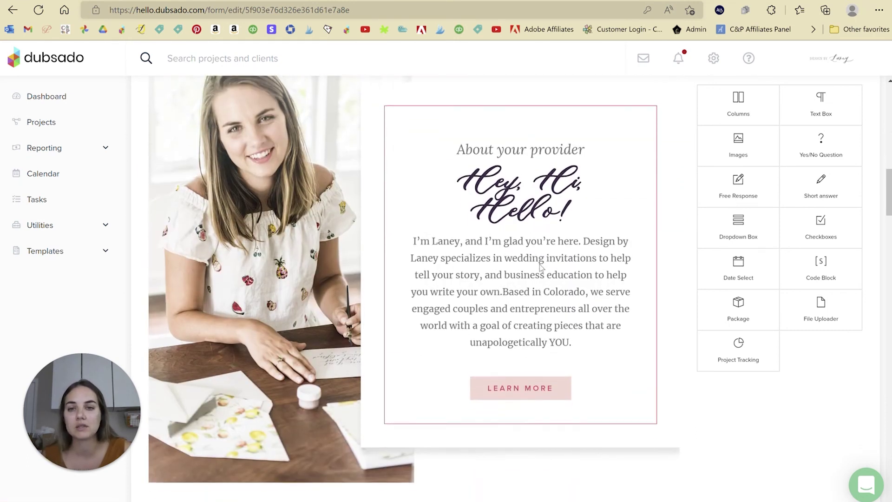
{"action": "scroll", "coordinate": [507, 253], "scroll_direction": "down", "scroll_amount": 15}
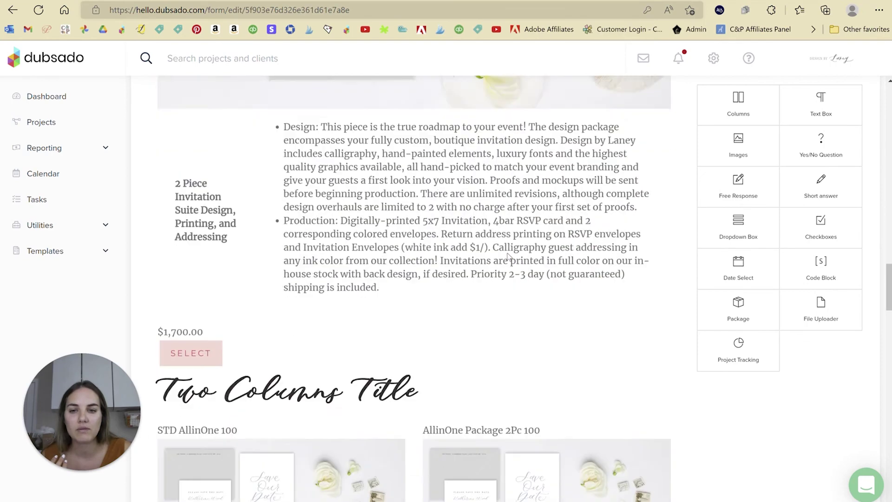
{"action": "scroll", "coordinate": [515, 251], "scroll_direction": "down", "scroll_amount": 10}
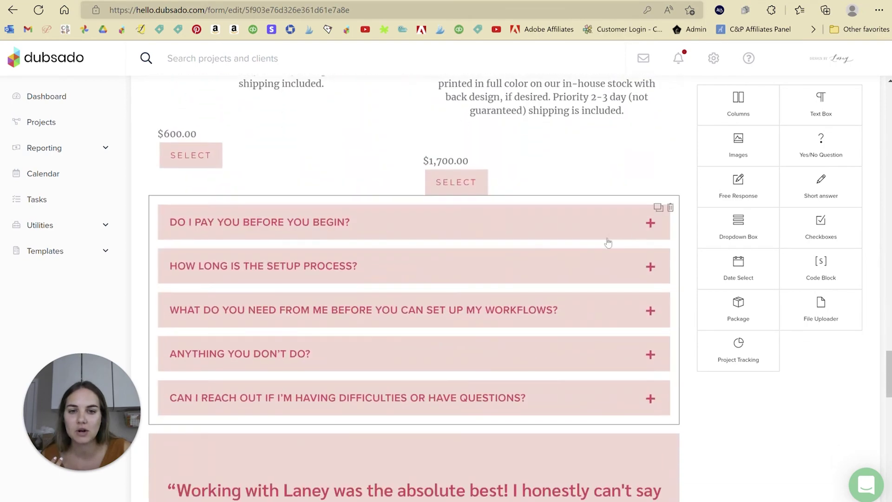
- View the FAQ block's code without changes, then bring up the Save dropdown options
{"action": "left_click", "coordinate": [648, 224]}
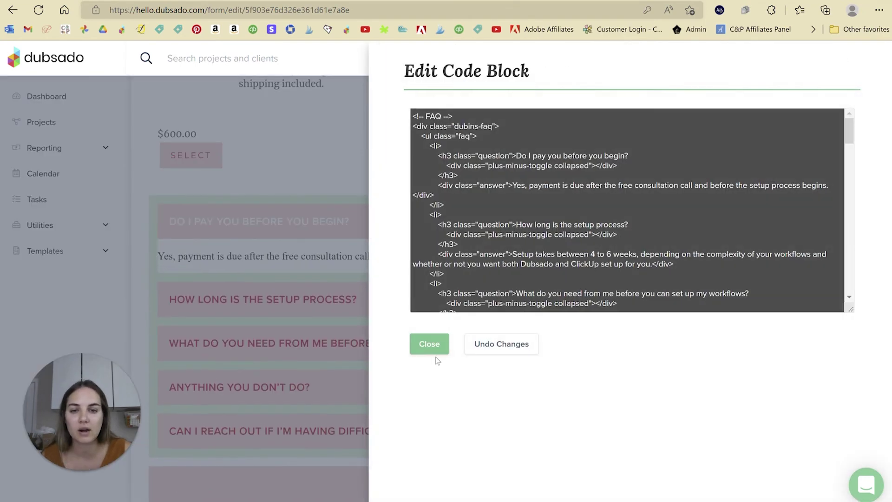
{"action": "left_click", "coordinate": [432, 344]}
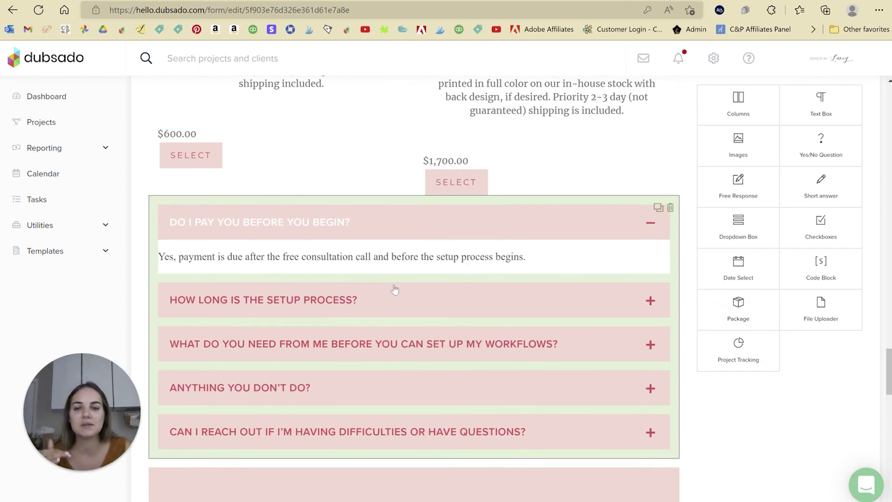
{"action": "scroll", "coordinate": [439, 243], "scroll_direction": "down", "scroll_amount": 7}
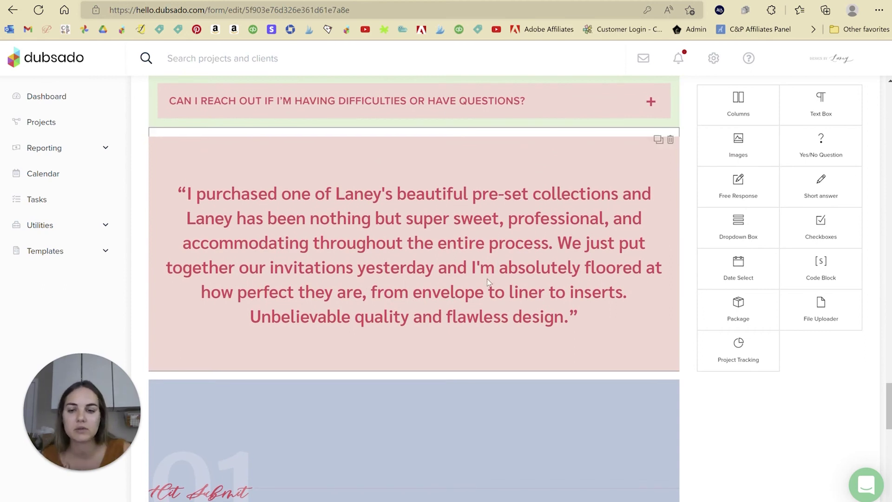
{"action": "scroll", "coordinate": [488, 283], "scroll_direction": "down", "scroll_amount": 15}
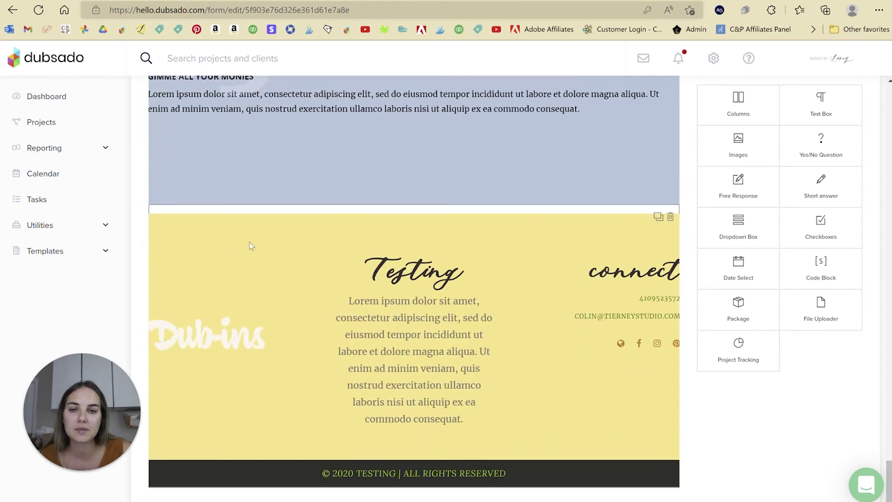
{"action": "scroll", "coordinate": [251, 245], "scroll_direction": "up", "scroll_amount": 20}
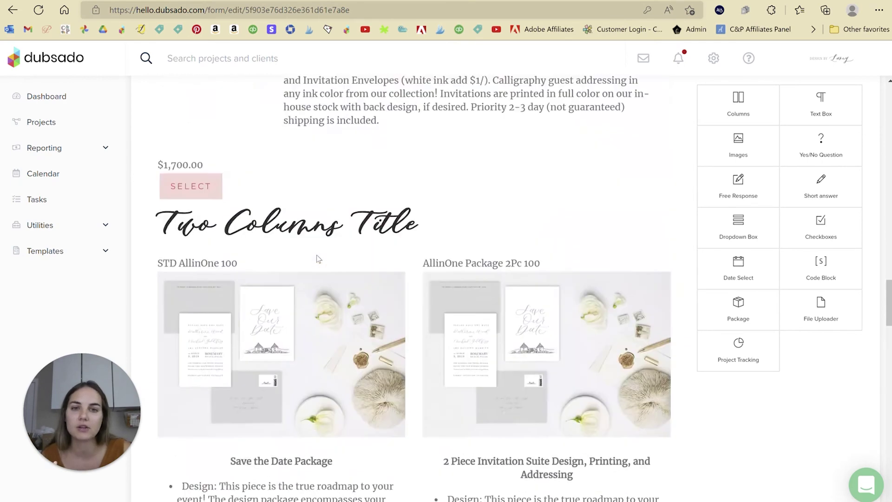
{"action": "scroll", "coordinate": [316, 259], "scroll_direction": "up", "scroll_amount": 20}
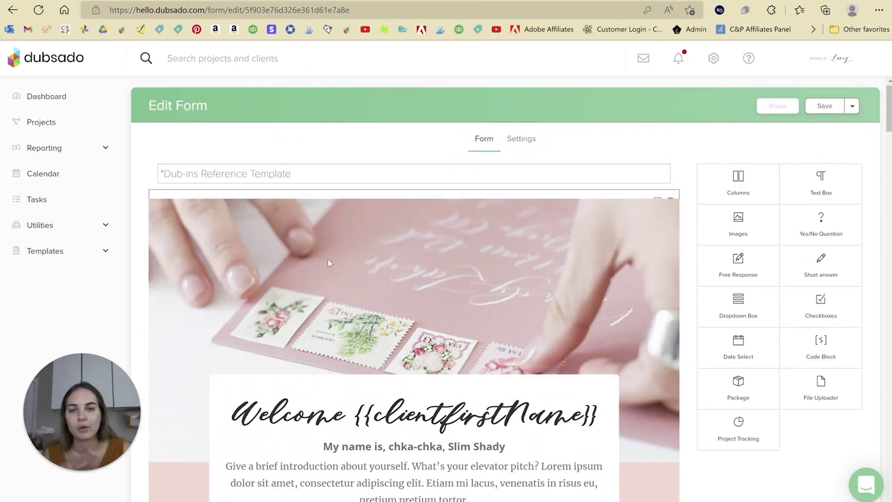
{"action": "left_click", "coordinate": [853, 106]}
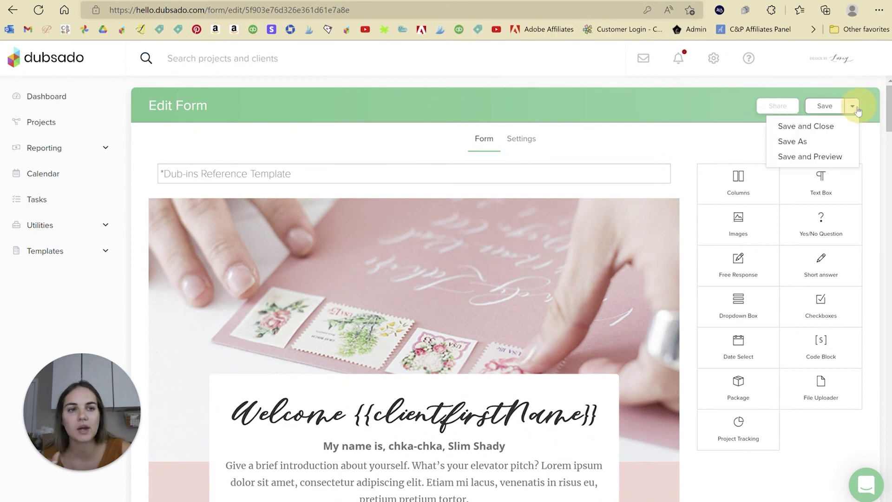
- Save and close the "*Dub-ins Reference Template" proposal, returning to the Forms list
{"action": "left_click", "coordinate": [831, 127]}
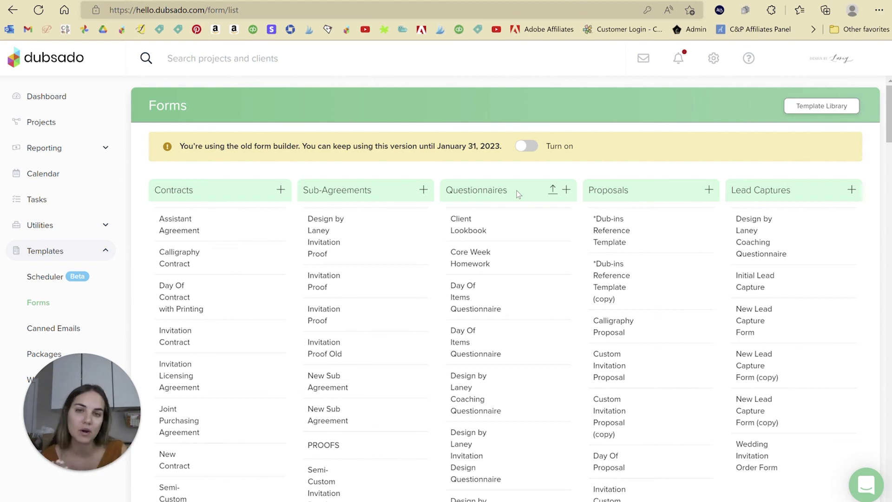
{"action": "mouse_move", "coordinate": [608, 279]}
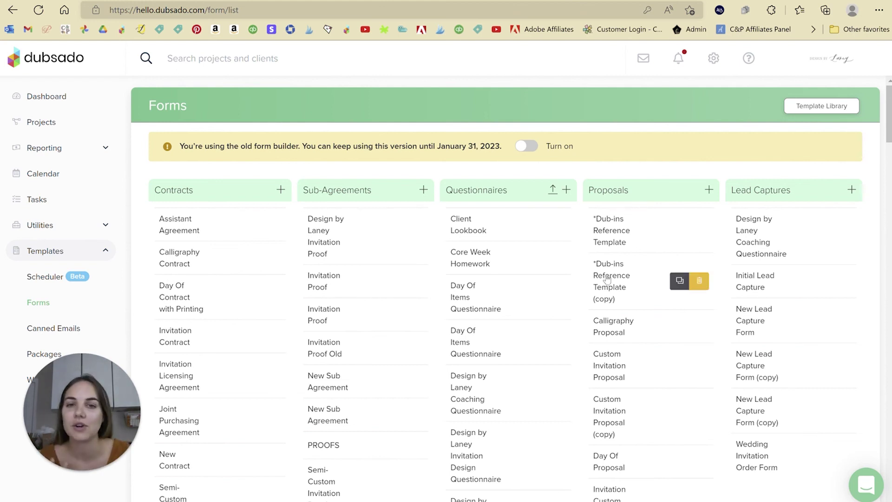